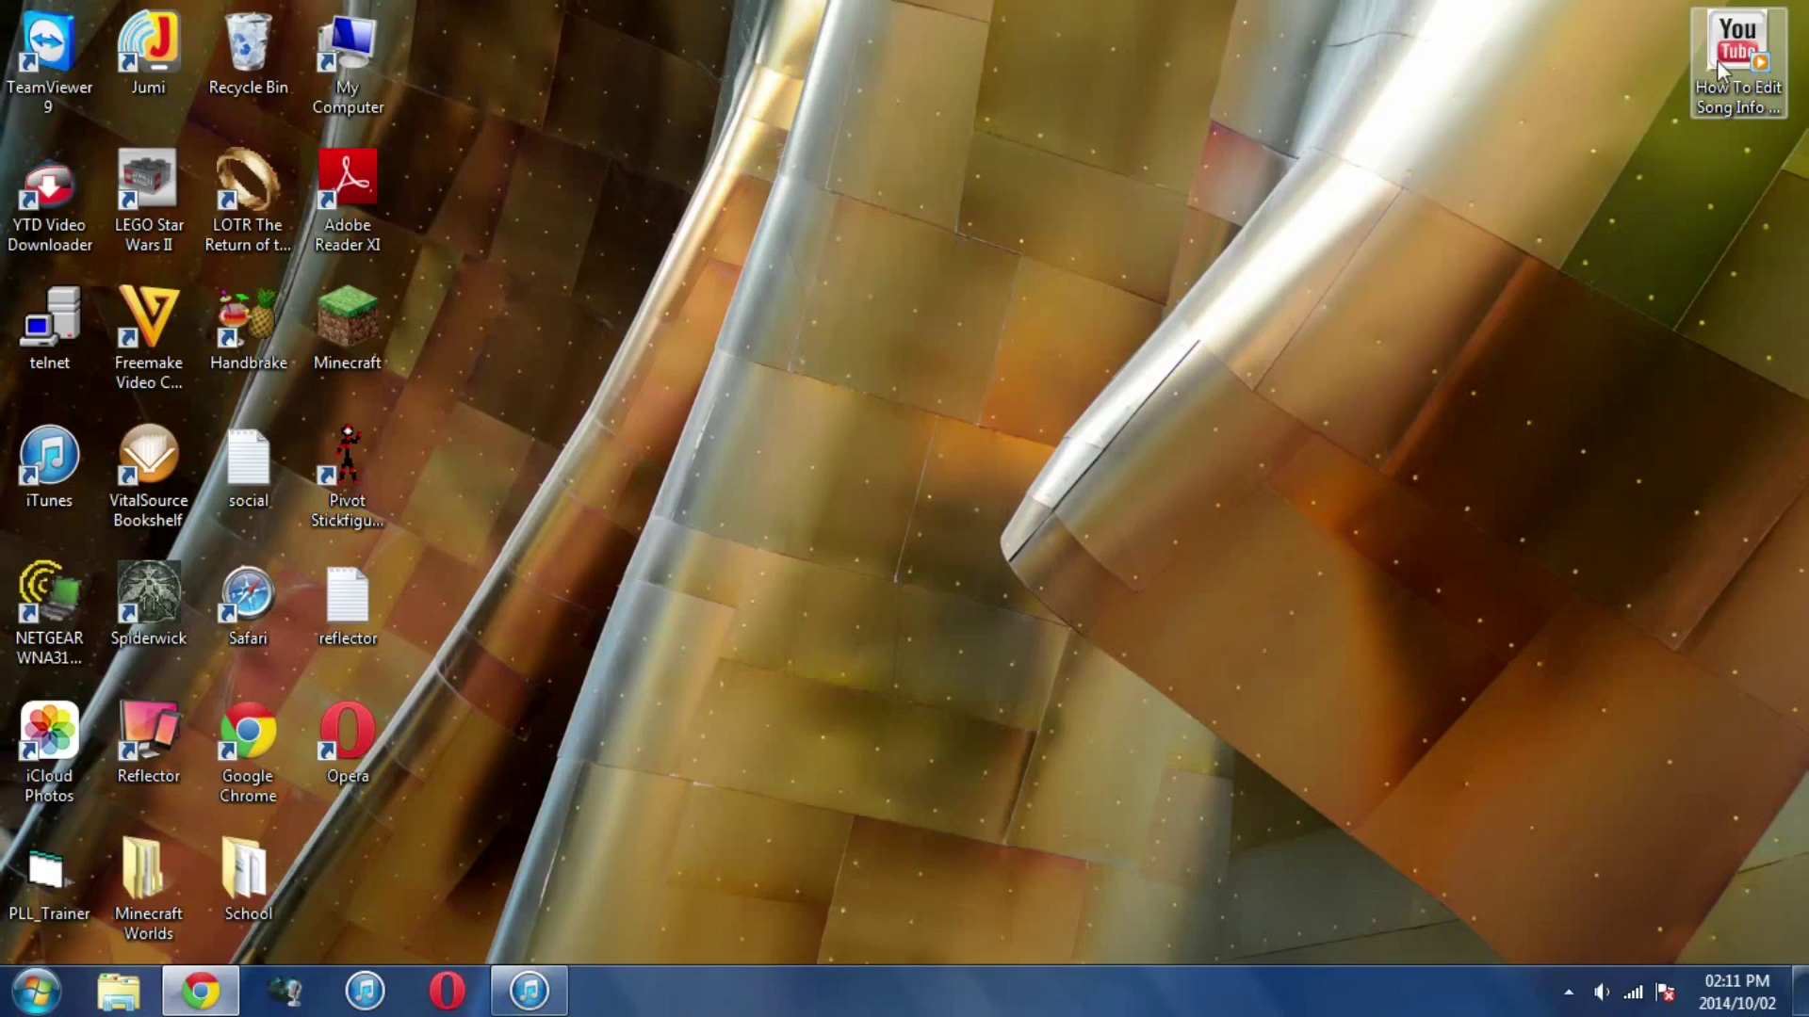
Move the How To Edit Song Info In Itunes file from the top-right corner to mid-desktop
drag(1718, 60, 1018, 334)
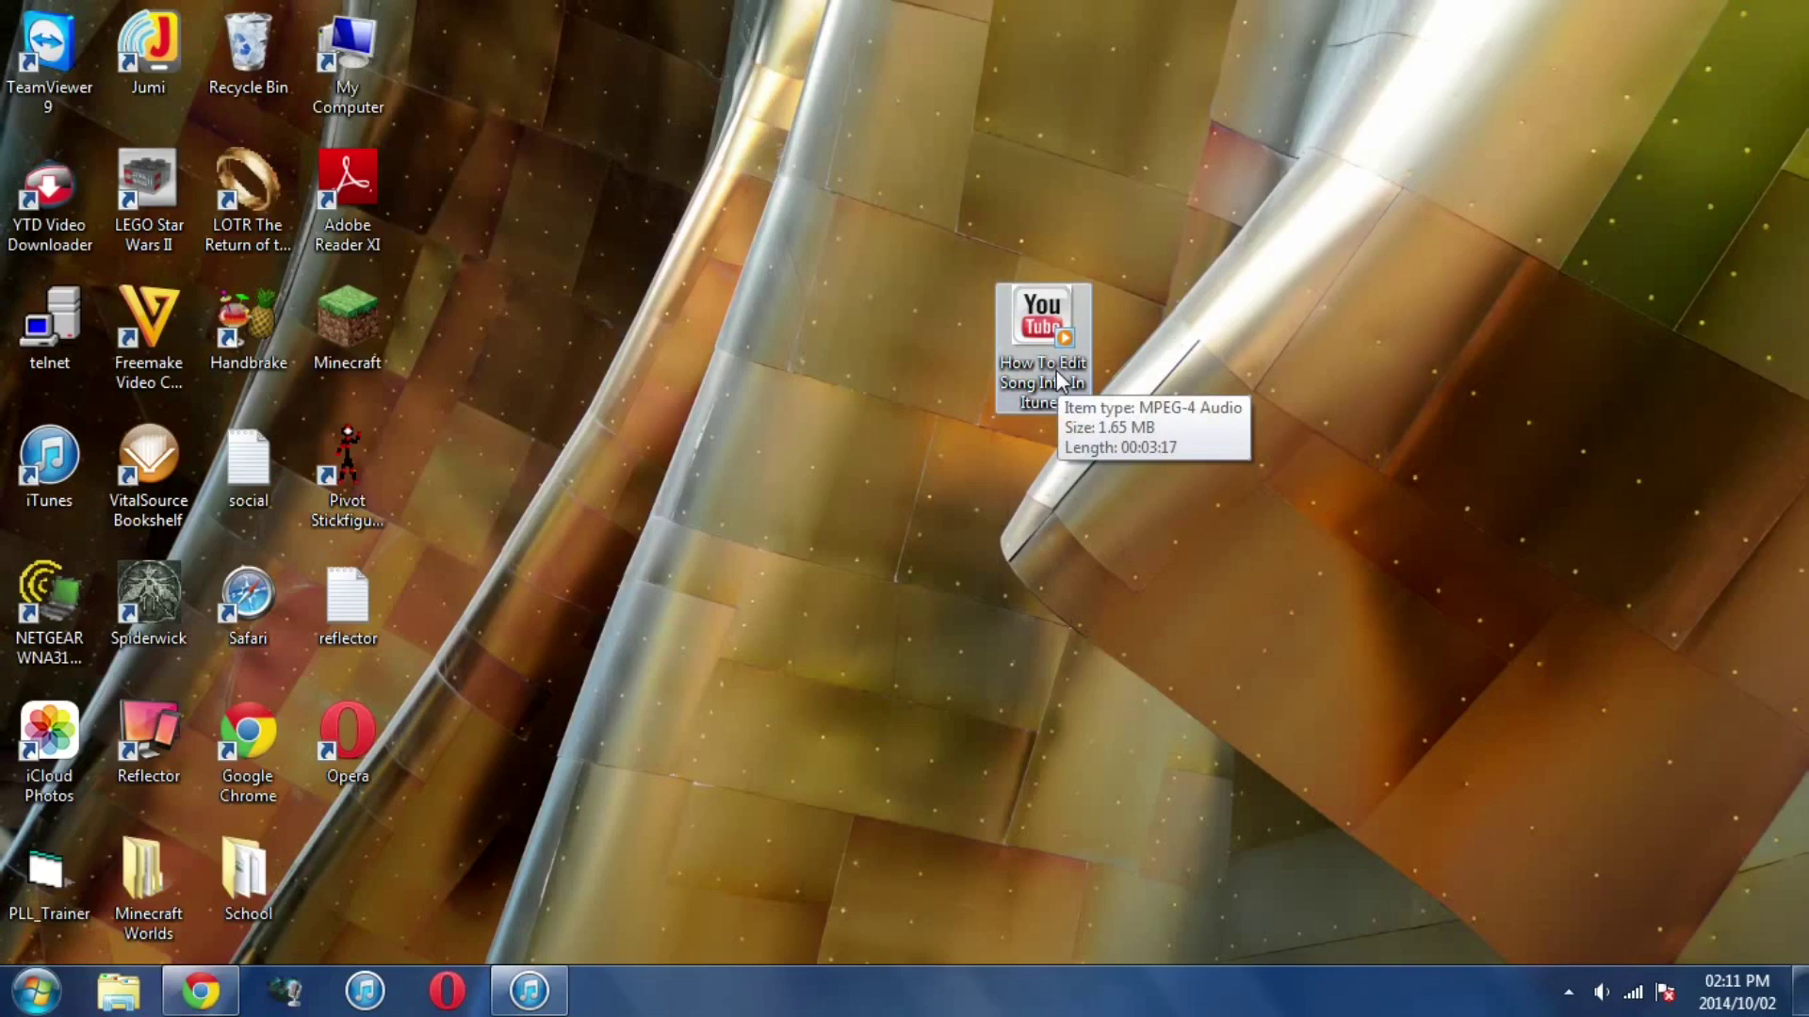
drag(1057, 380, 1009, 364)
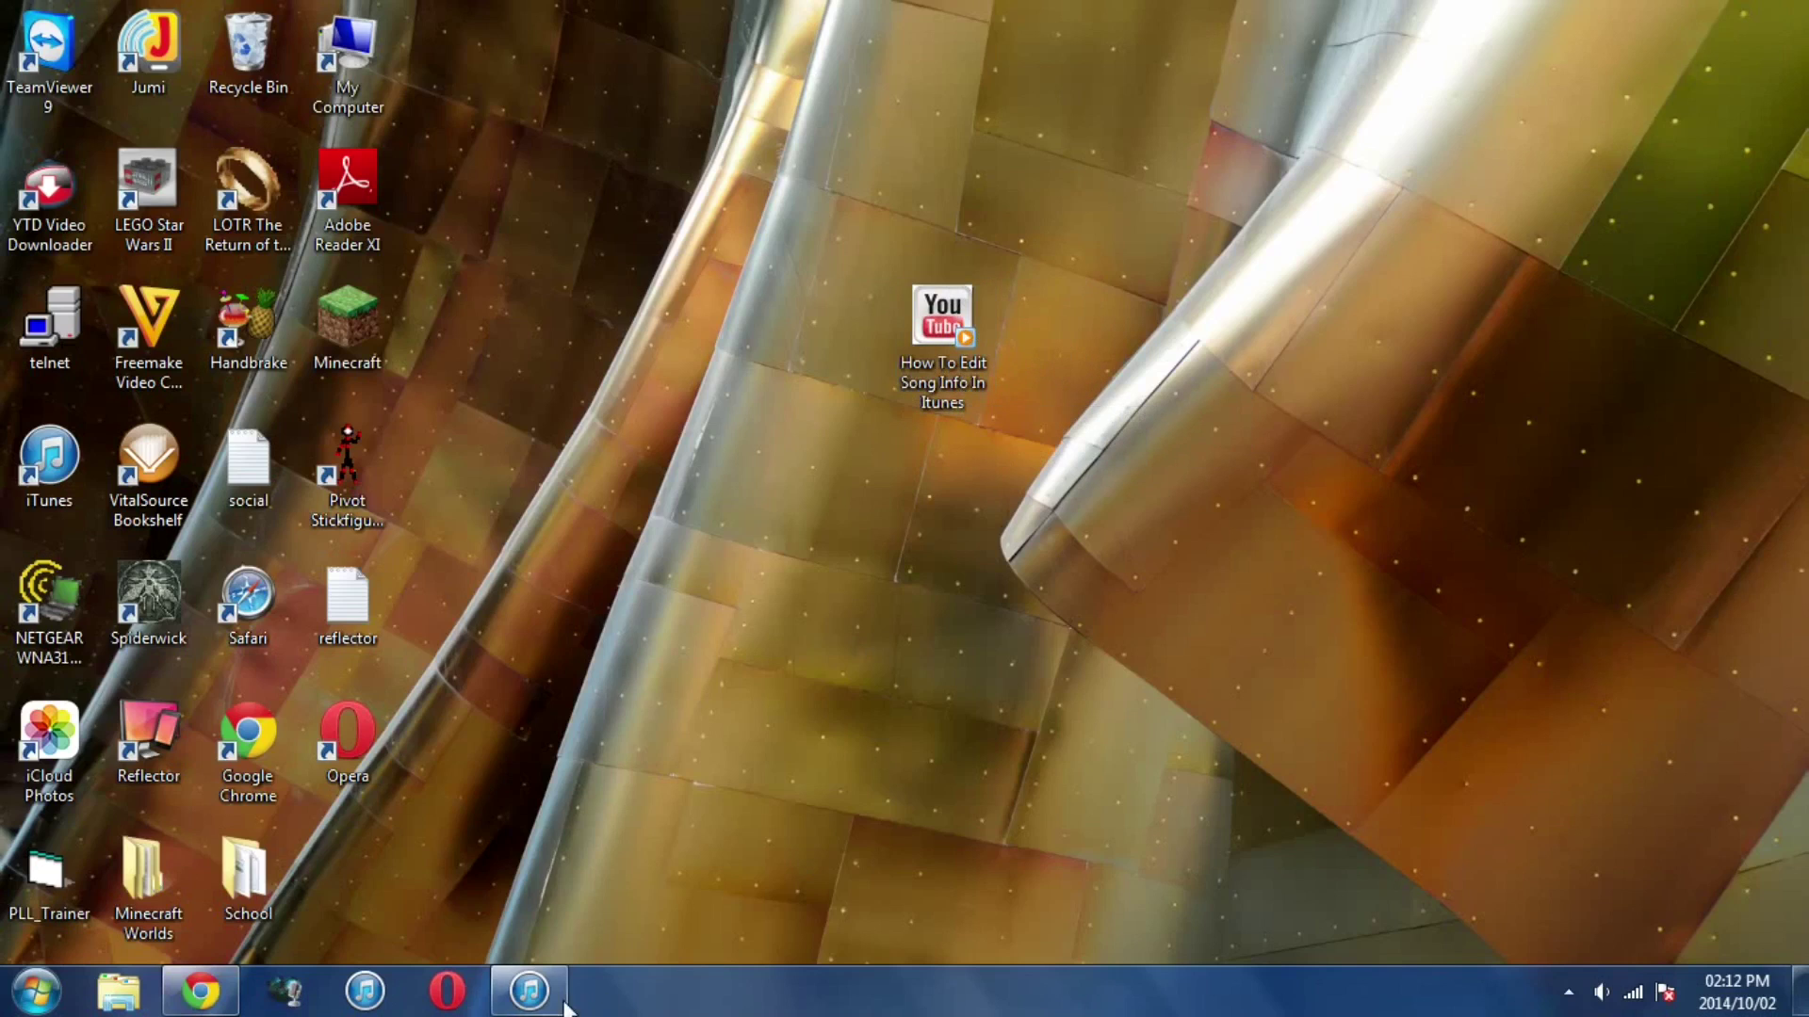
Drag the How To Edit Song Info In Itunes file from the desktop into the iTunes library
click(526, 992)
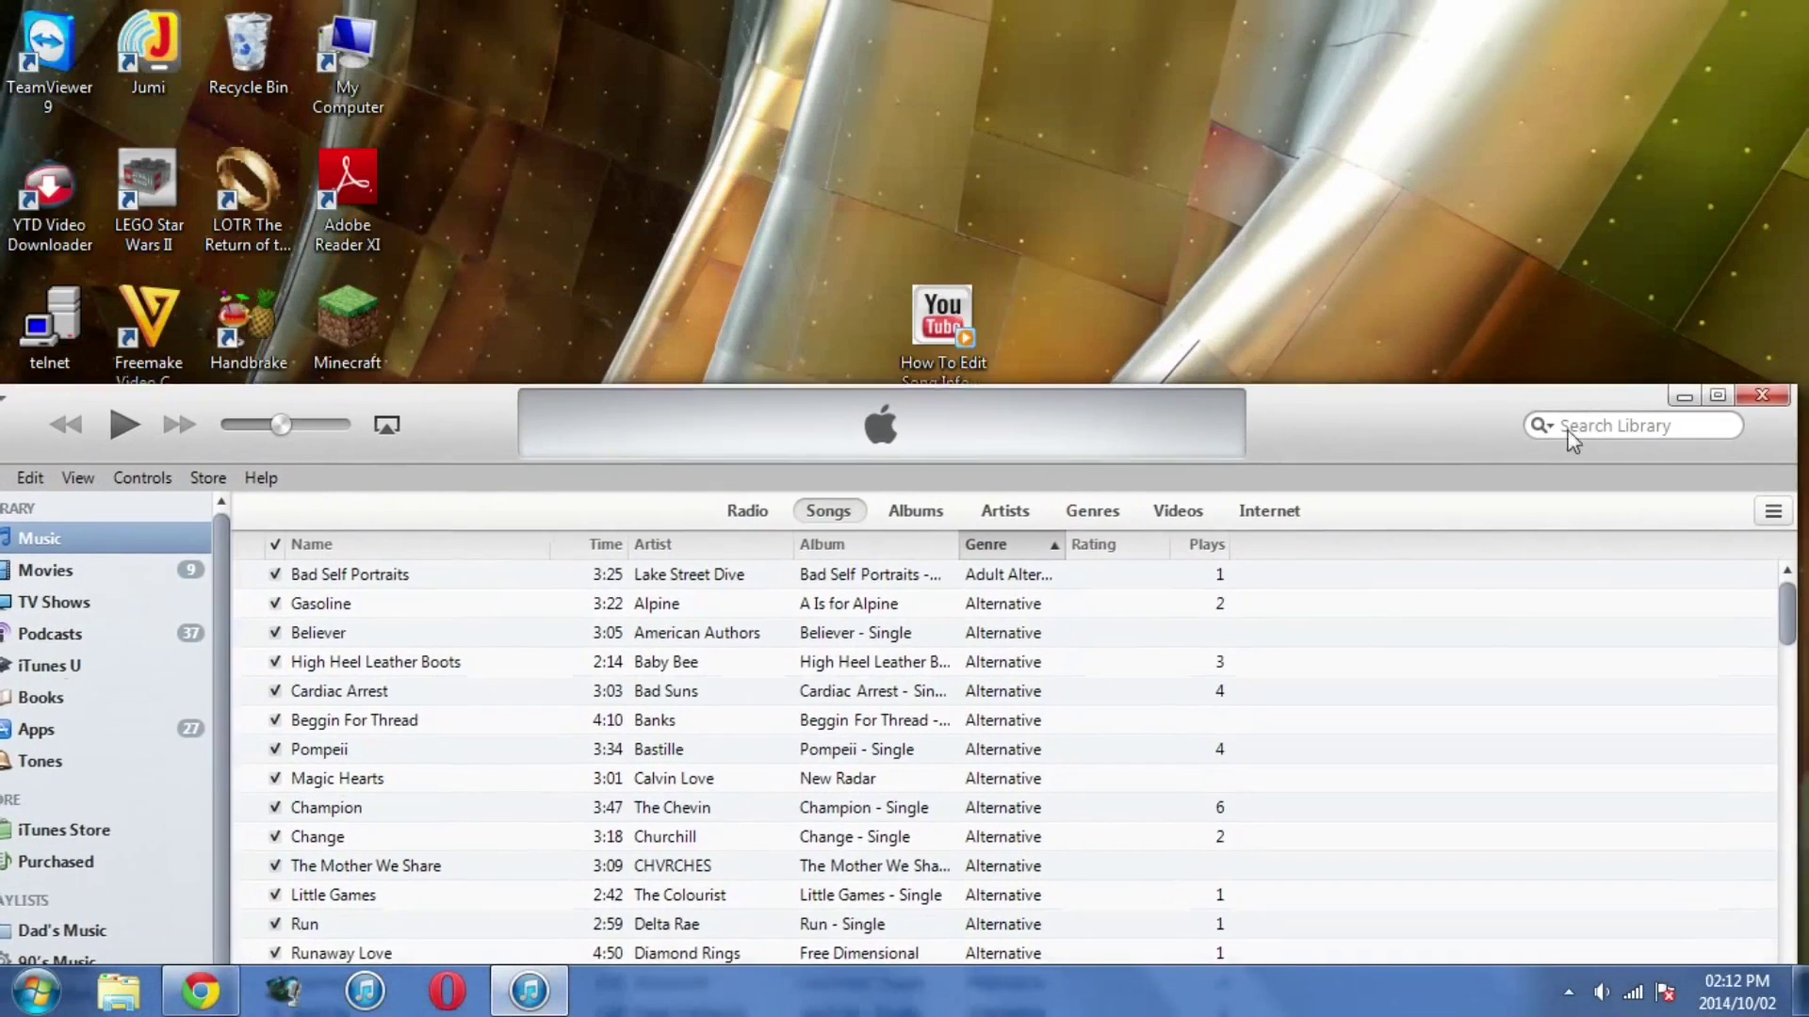
drag(1611, 7, 1559, 424)
drag(942, 322, 983, 699)
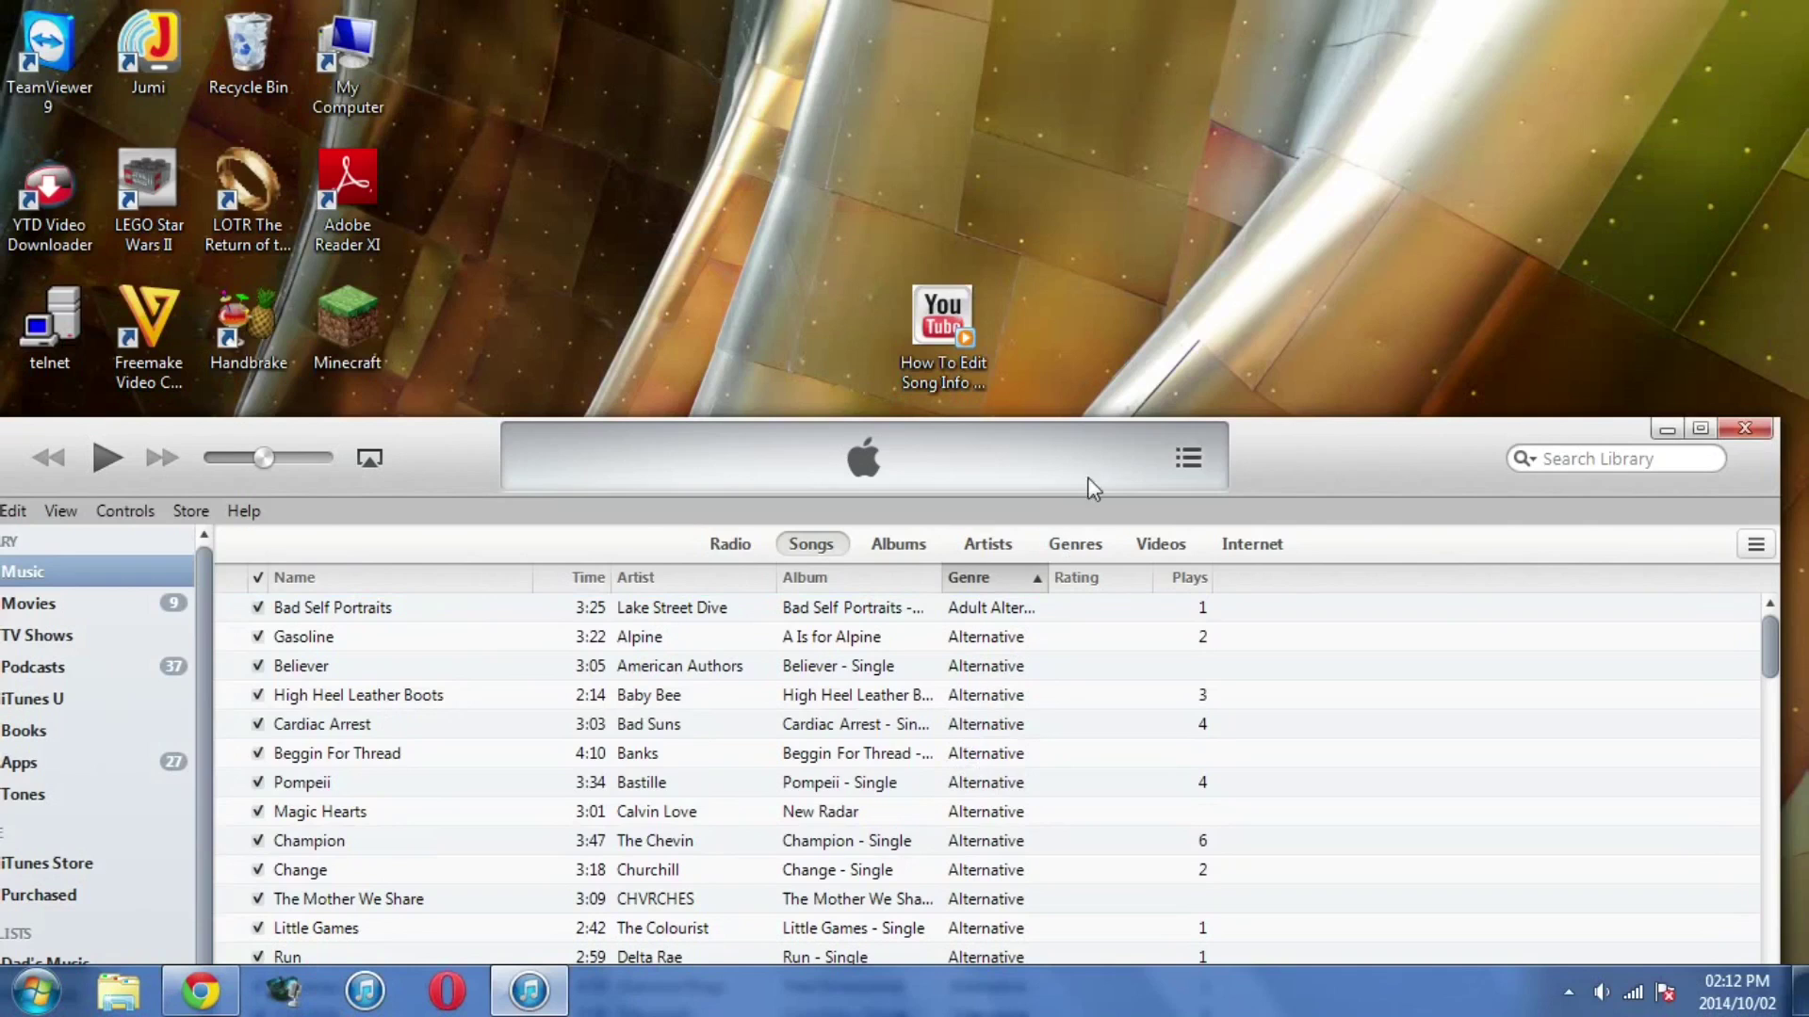
mouse_move(1106, 426)
mouse_down()
mouse_move(1119, 381)
mouse_move(990, 3)
mouse_up()
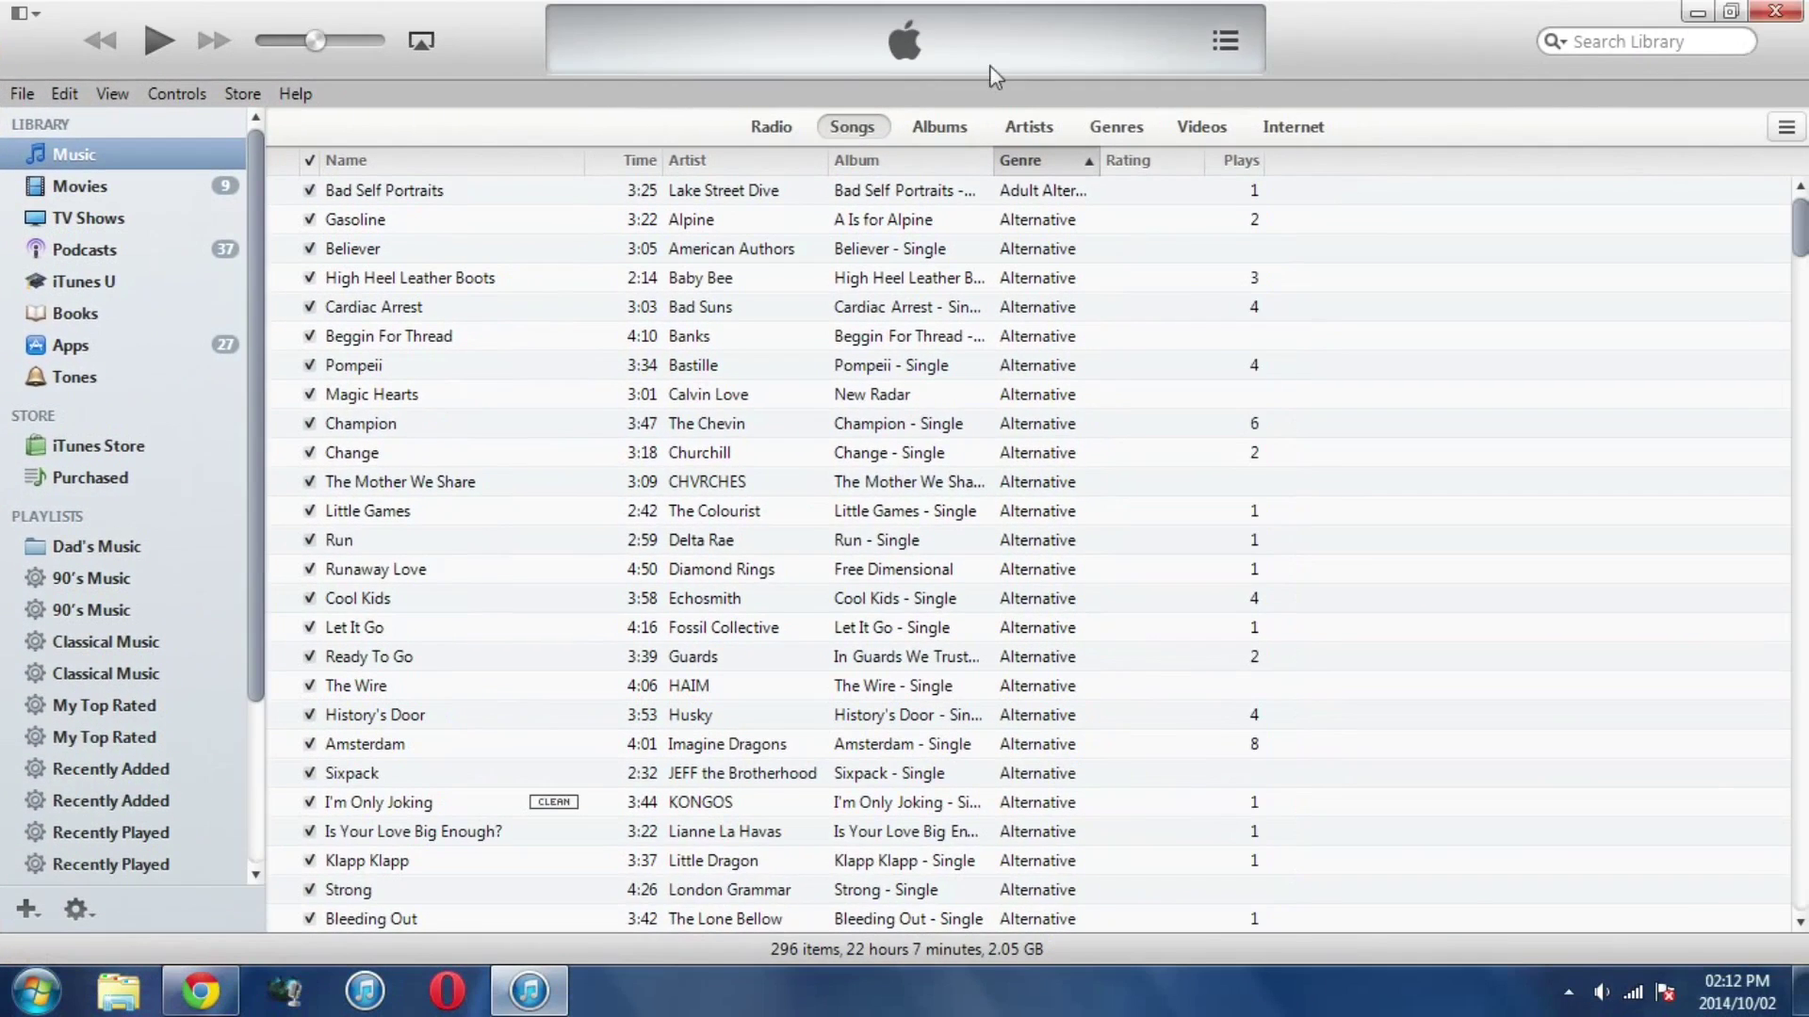
scroll(732, 374, down, 2)
scroll(730, 375, down, 7)
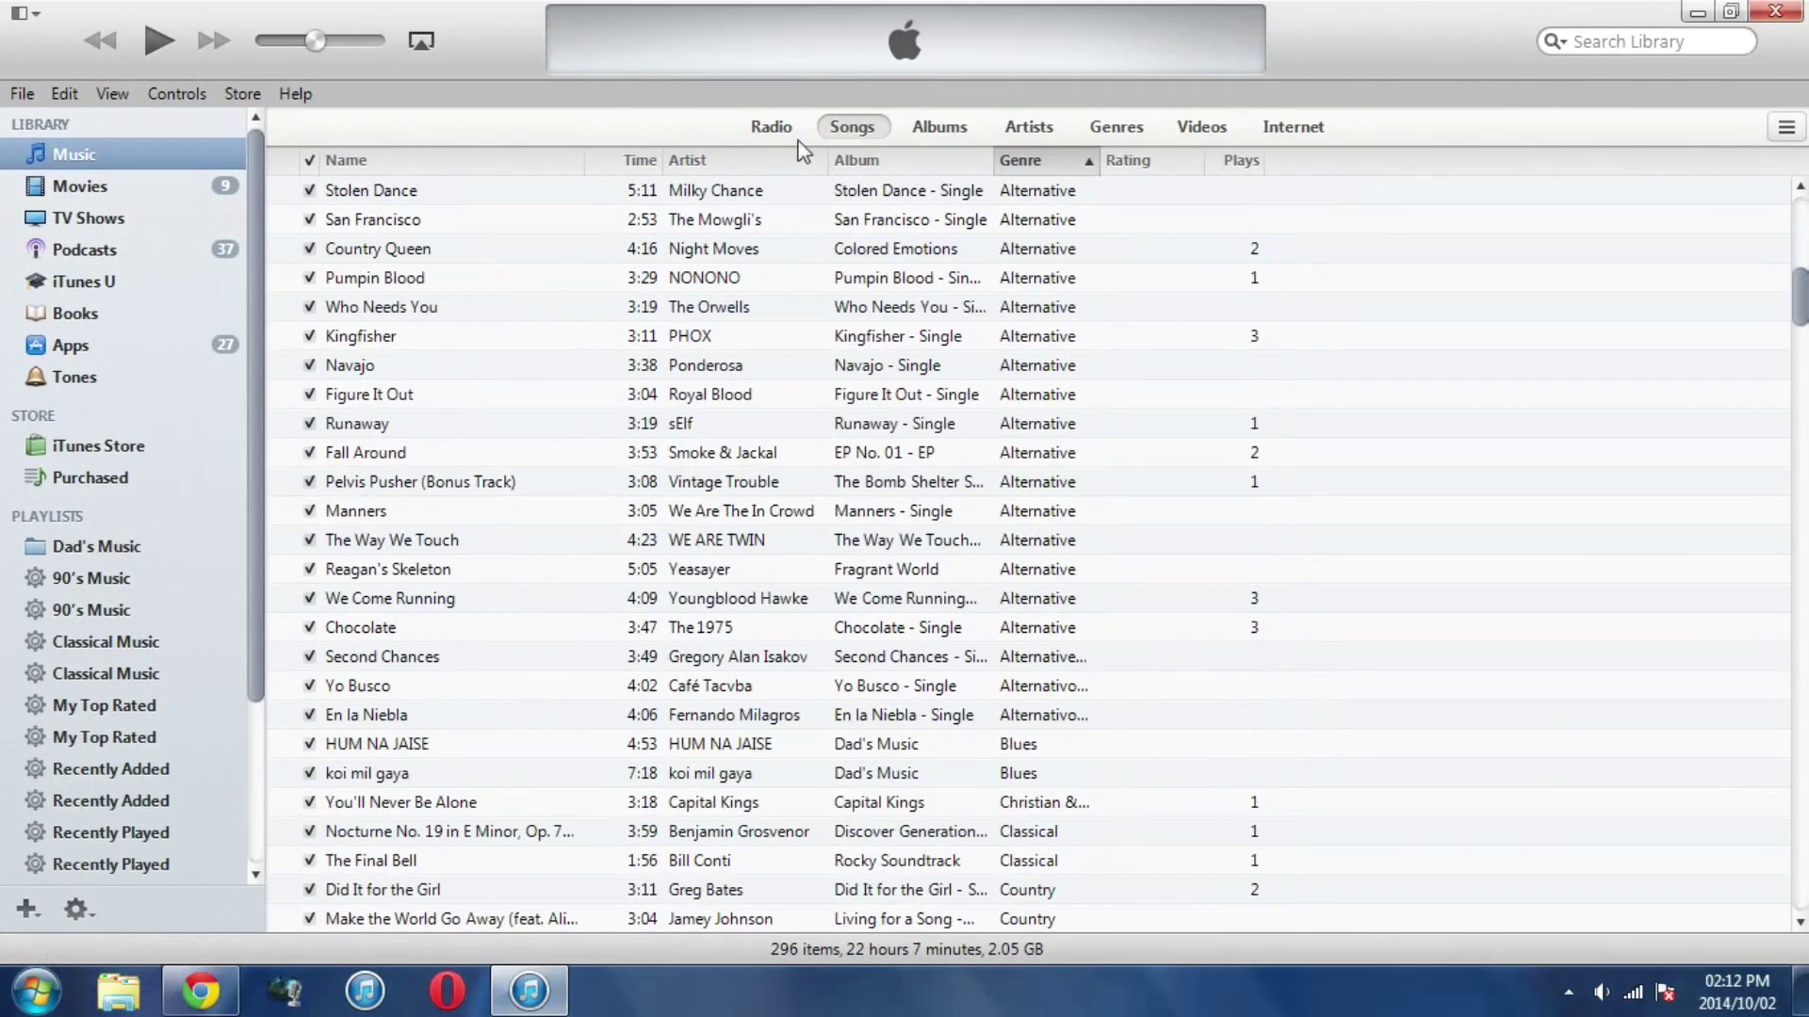
Restore the iTunes window, sort songs by Name and select the How To Edit Song Info In Itunes track
mouse_move(1373, 36)
mouse_down()
mouse_move(1293, 617)
mouse_move(1243, 3)
mouse_up()
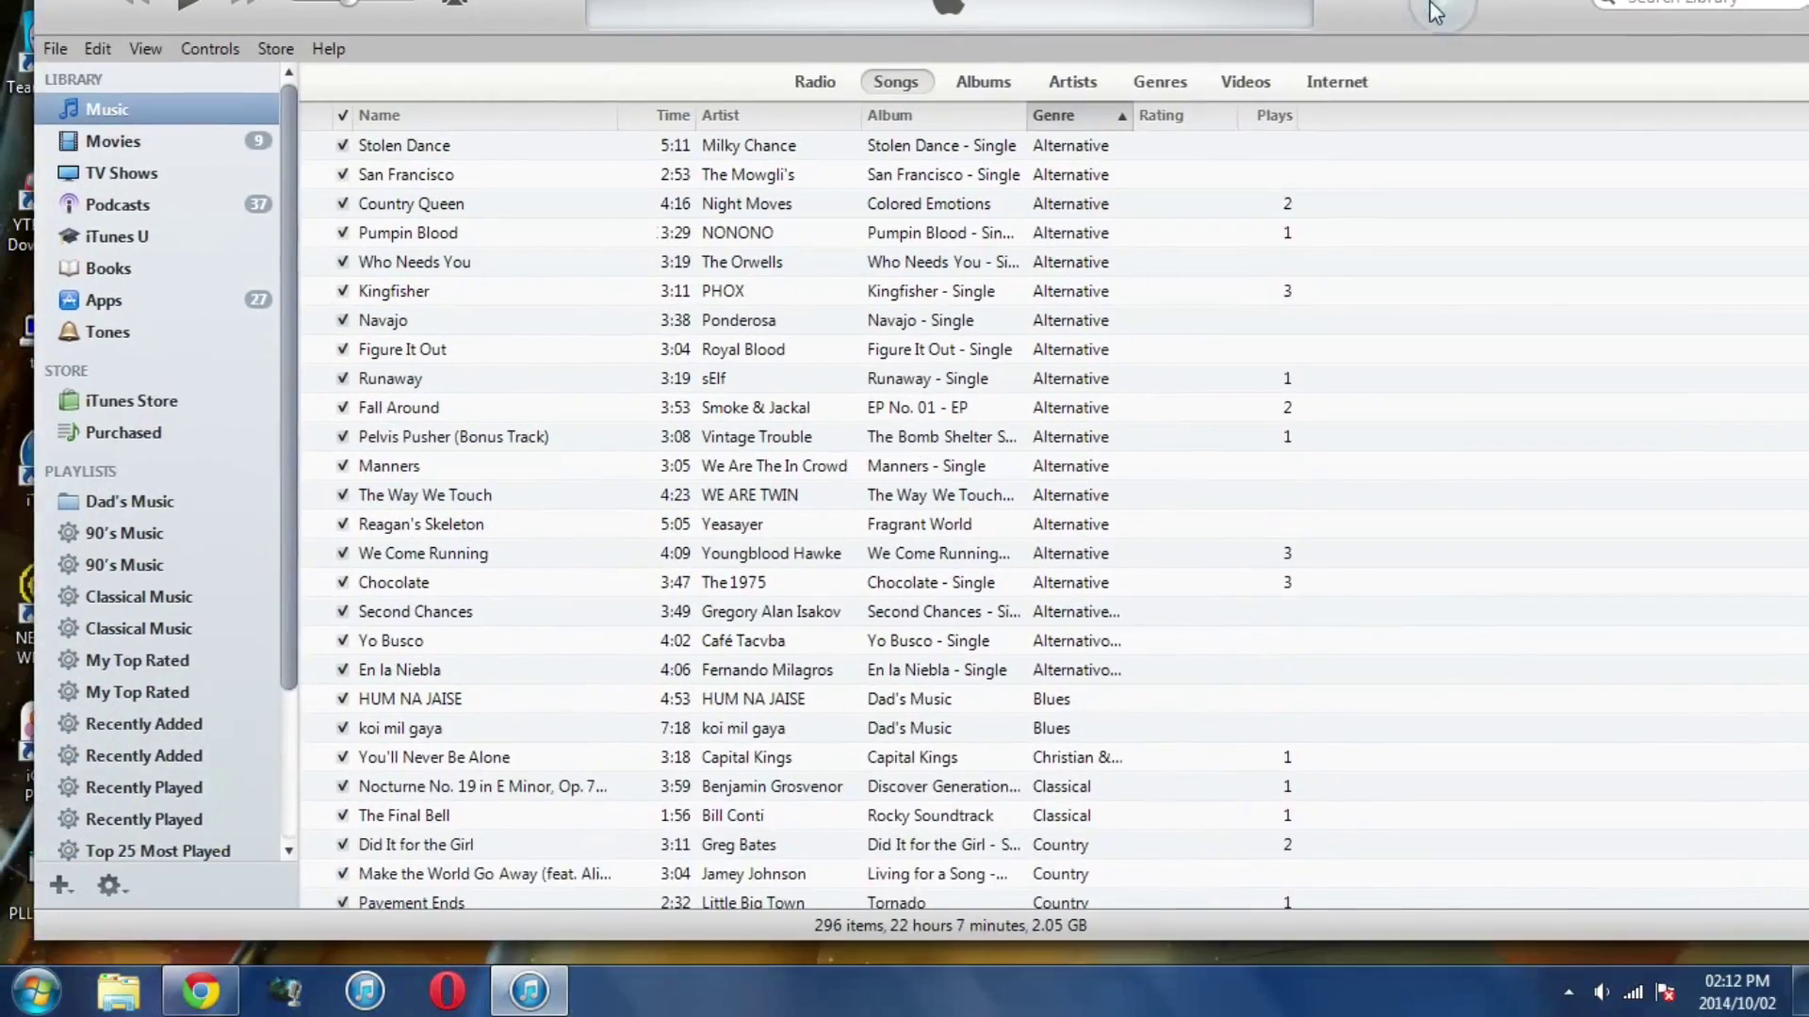
scroll(836, 451, down, 4)
scroll(835, 453, down, 3)
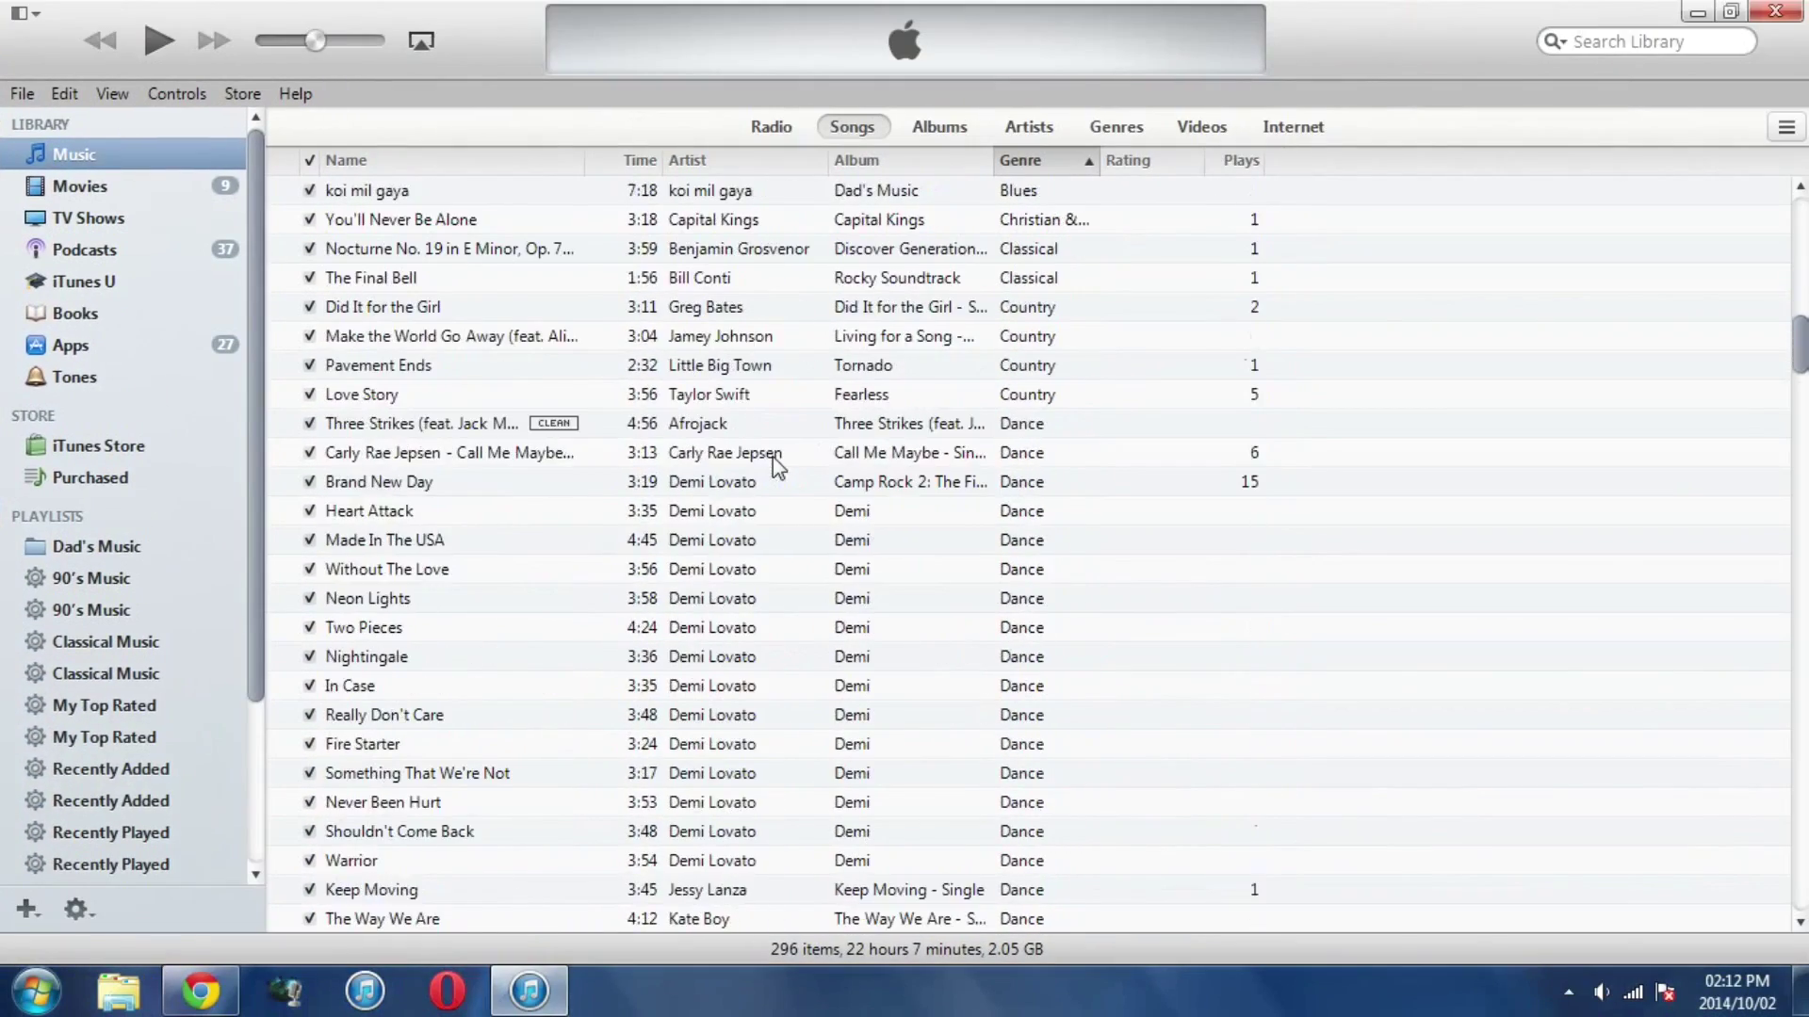
scroll(835, 452, down, 8)
click(482, 163)
scroll(503, 284, down, 4)
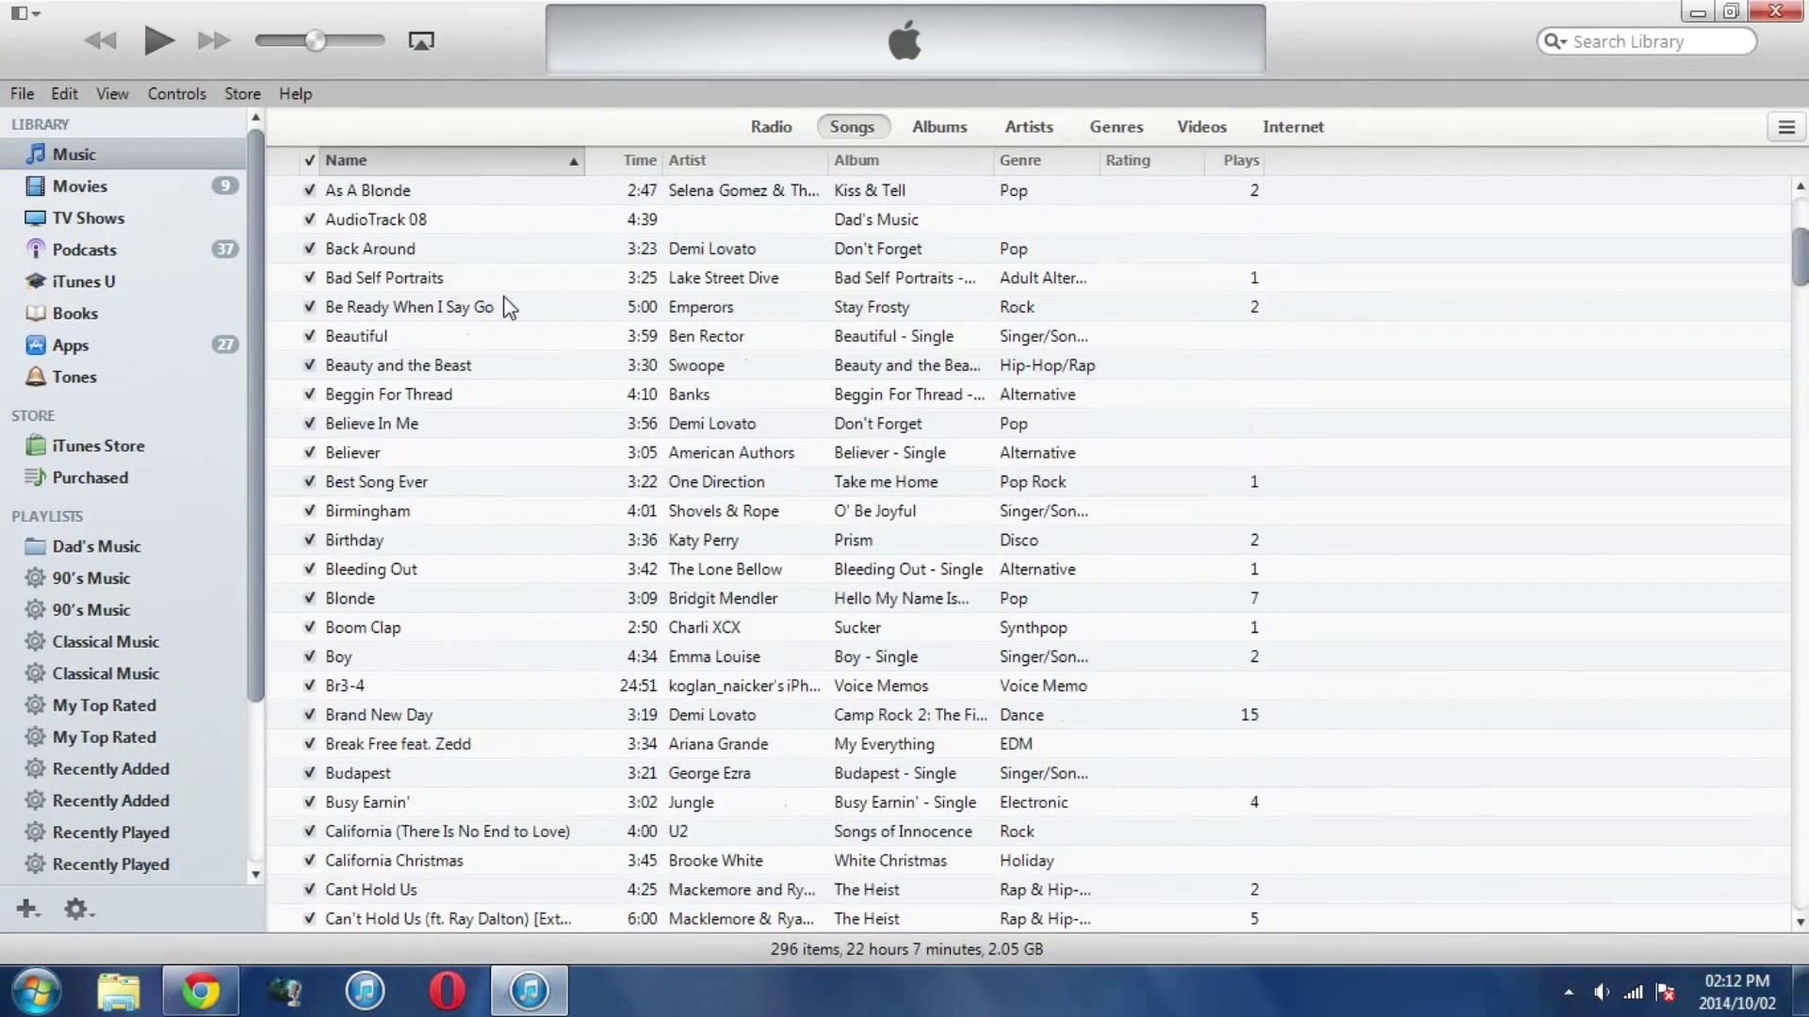
scroll(505, 309, down, 8)
scroll(476, 406, down, 10)
scroll(470, 448, down, 10)
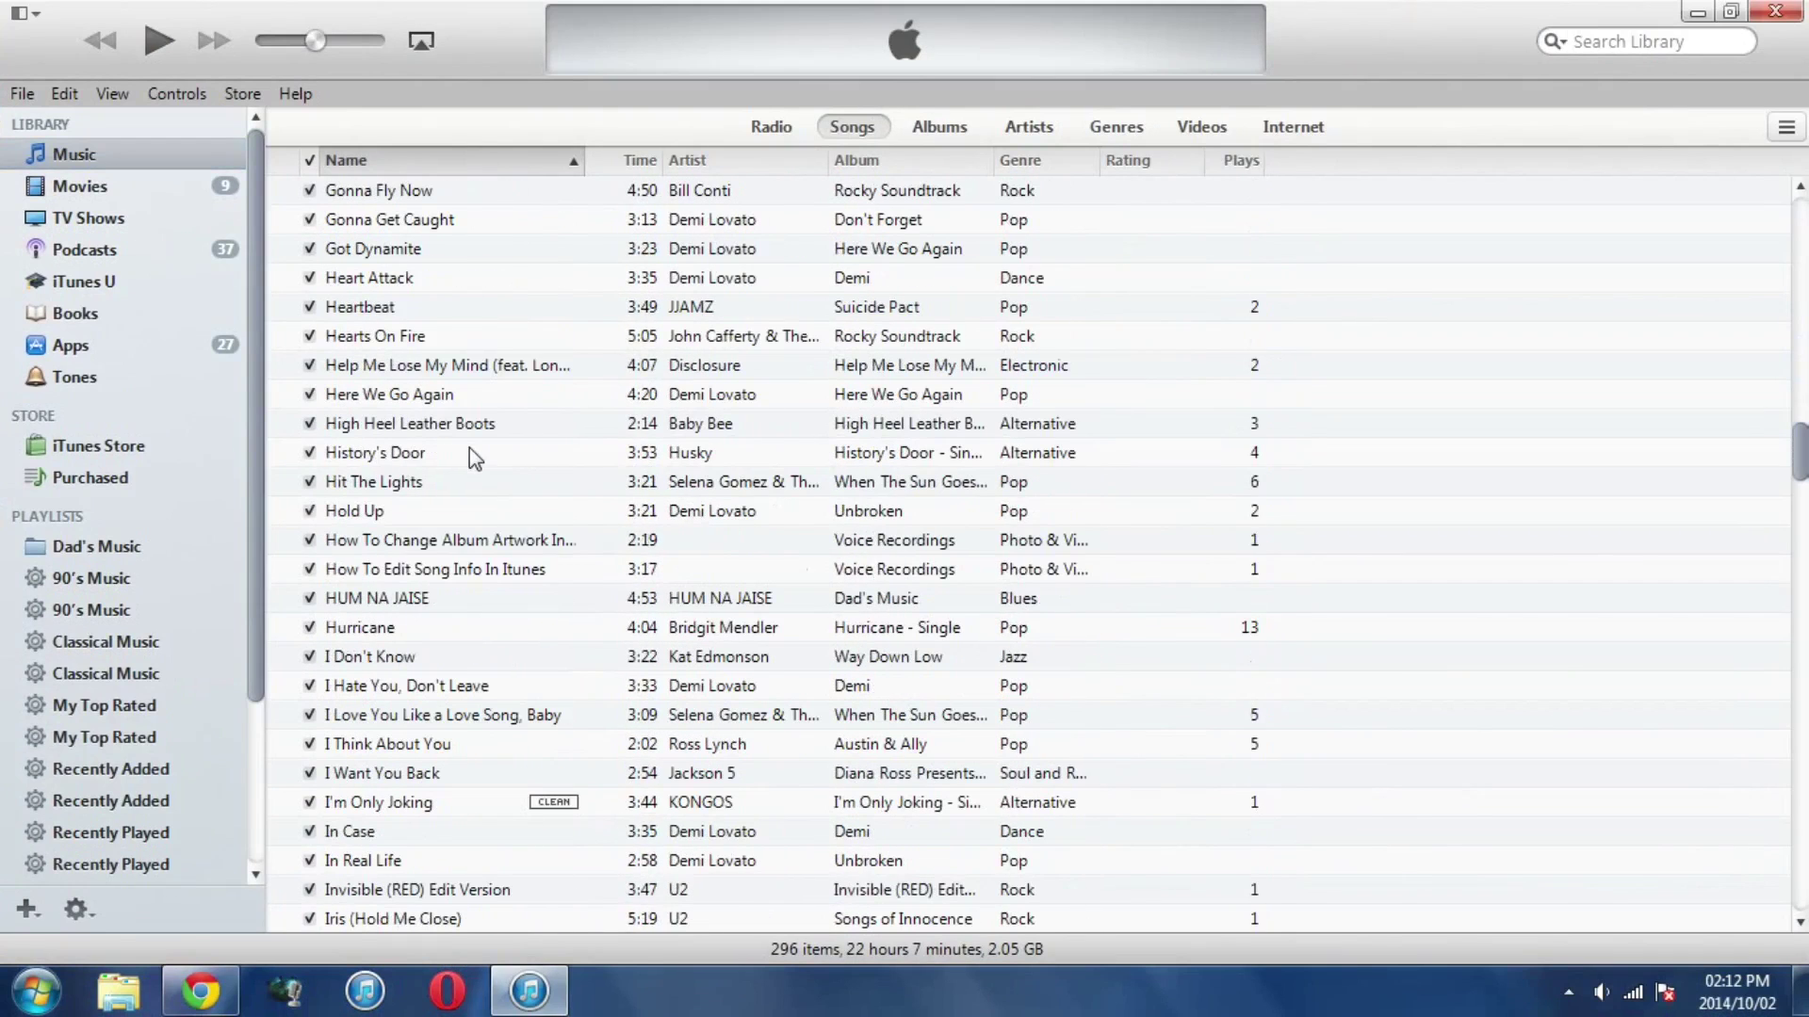
click(417, 549)
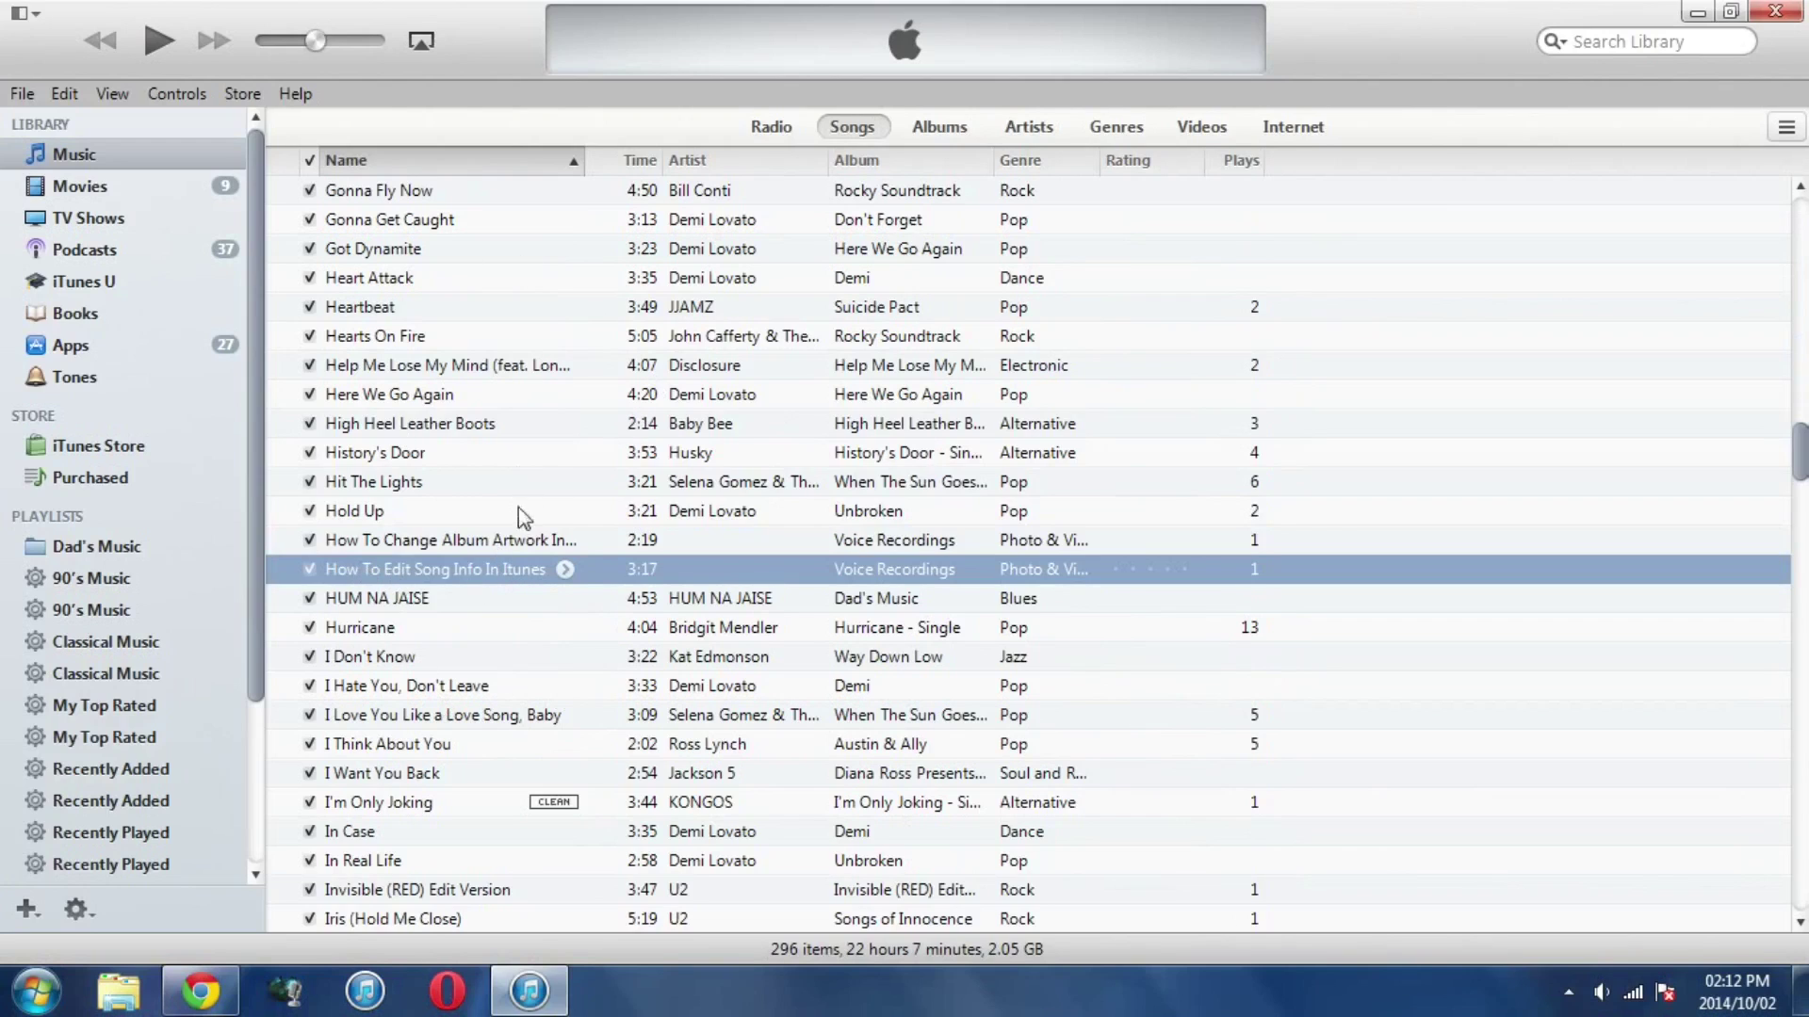
In Get Info's Options, set the How To Edit Song Info In Itunes media kind to Podcast
mouse_move(466, 569)
right_click(688, 577)
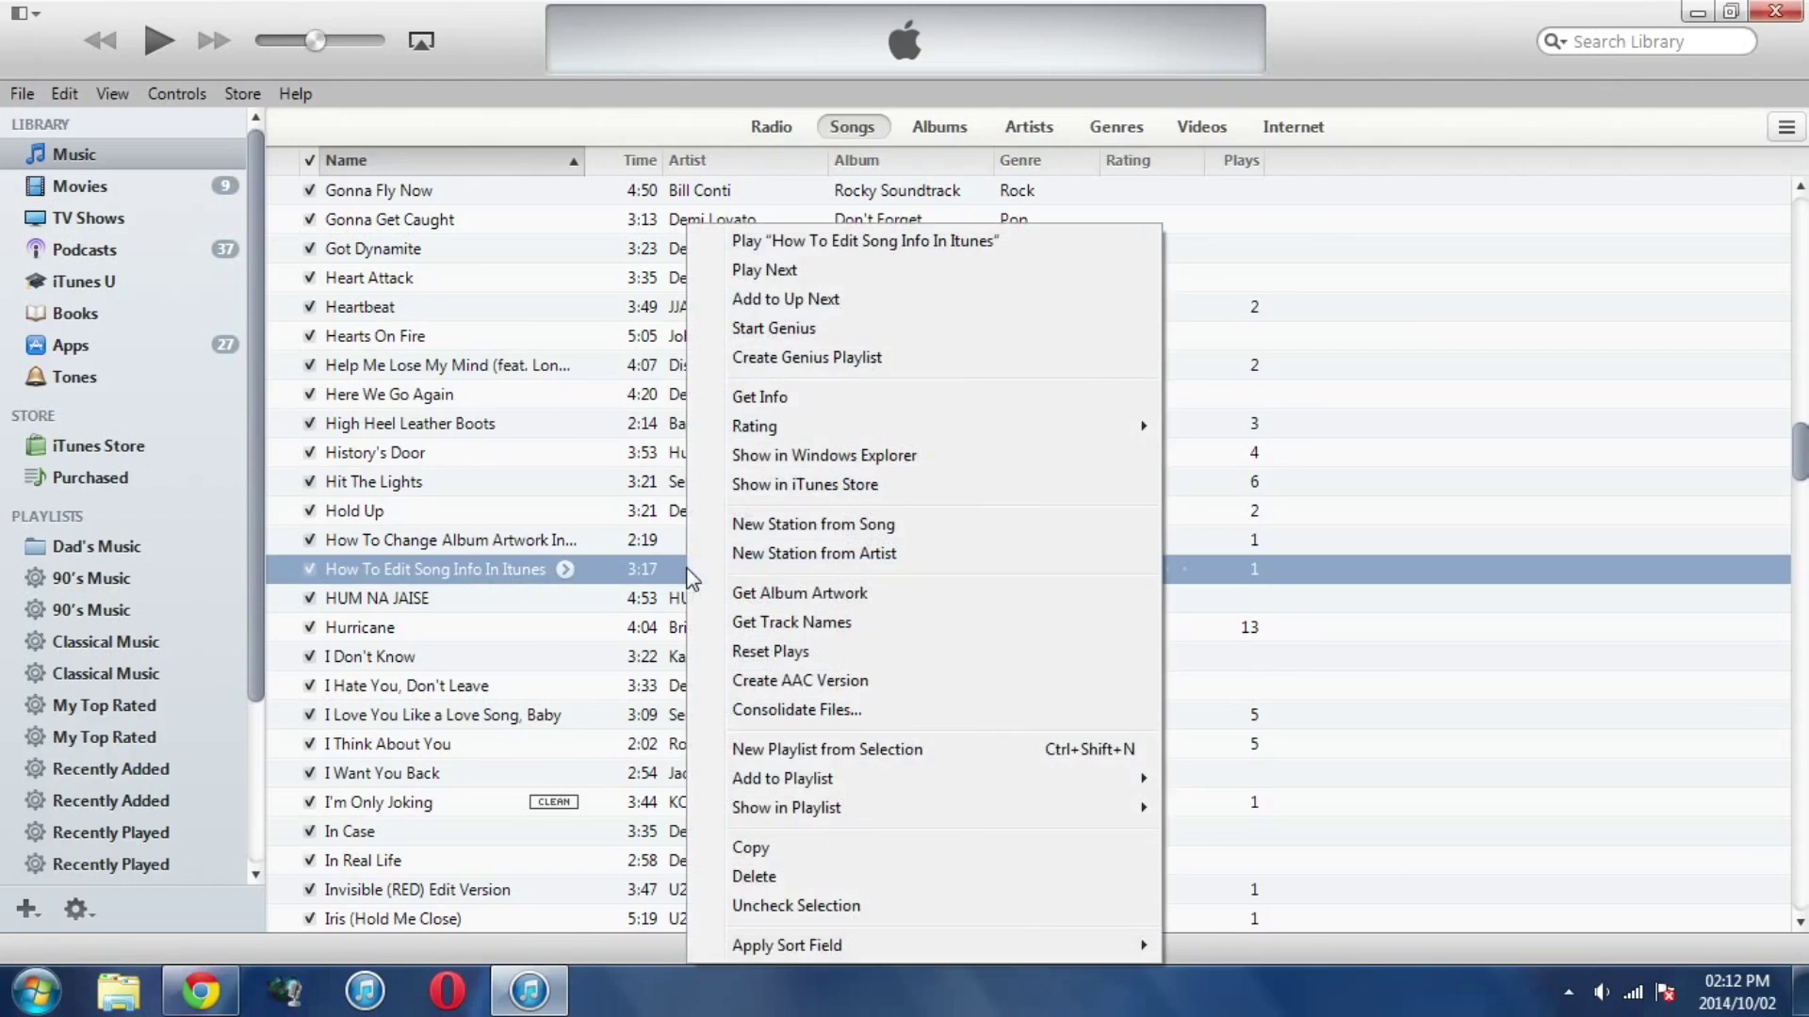
click(807, 408)
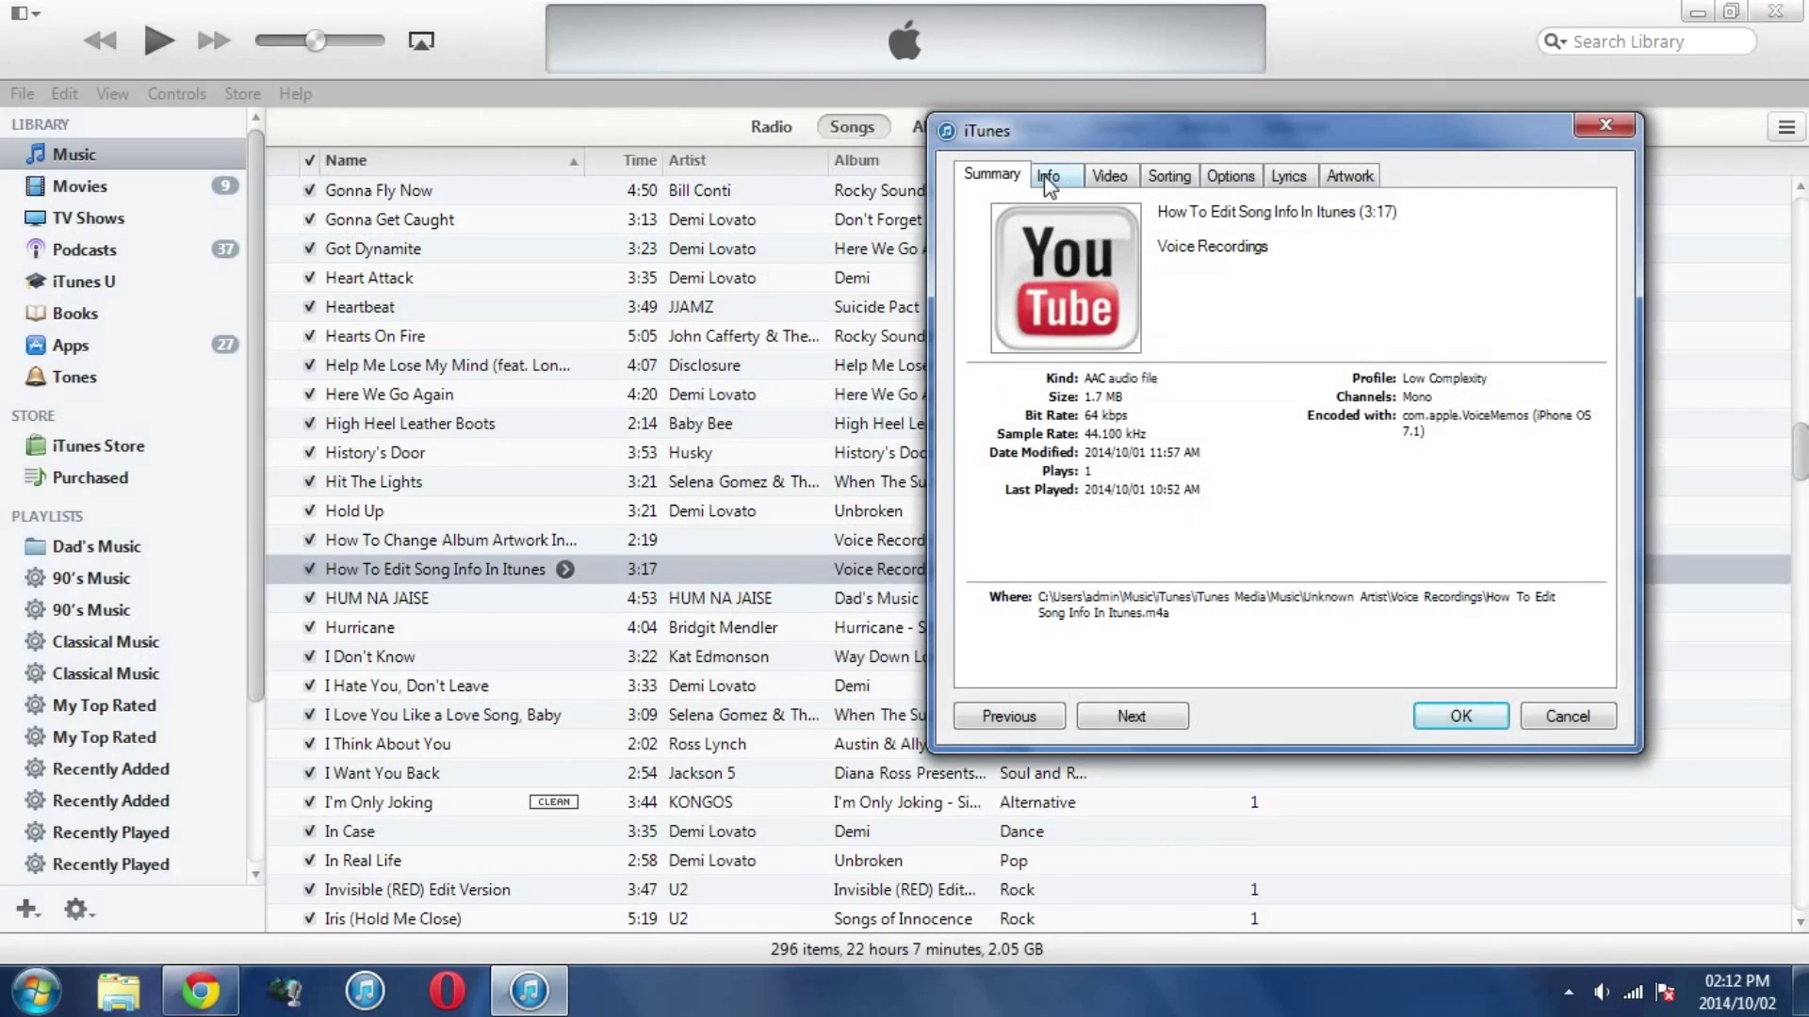
click(1075, 180)
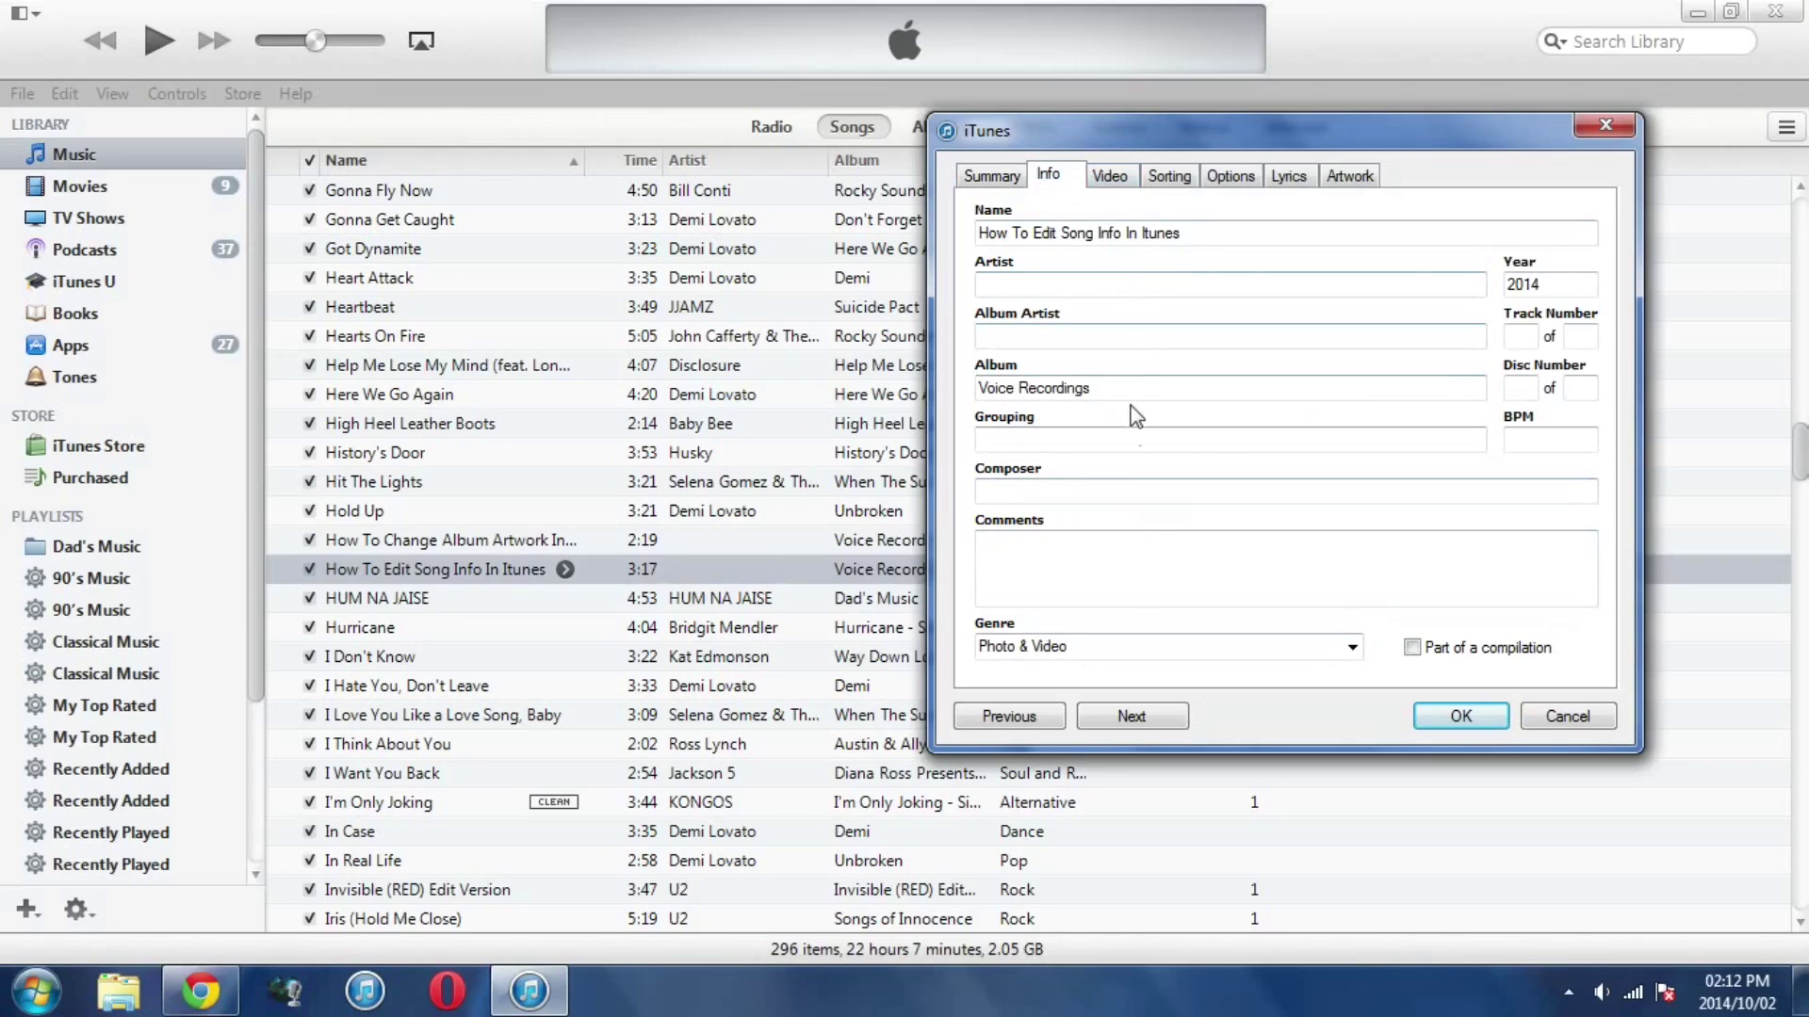
click(1171, 179)
click(1228, 179)
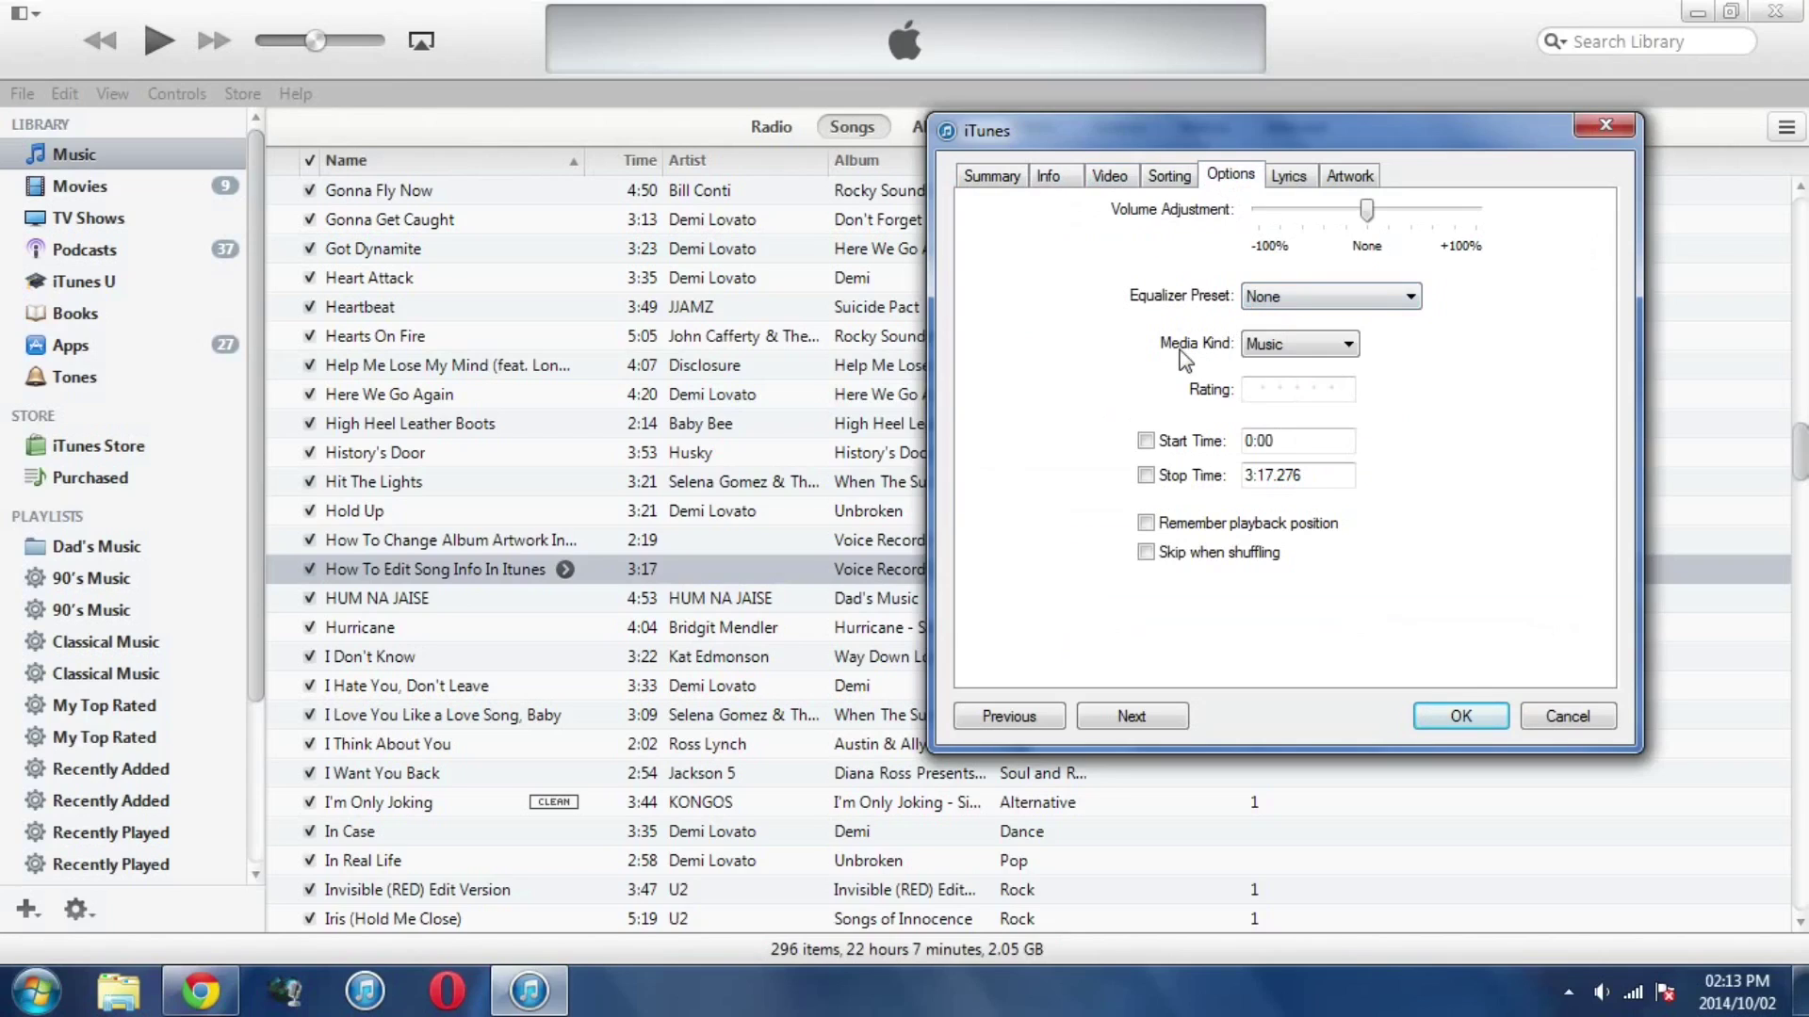
click(1282, 348)
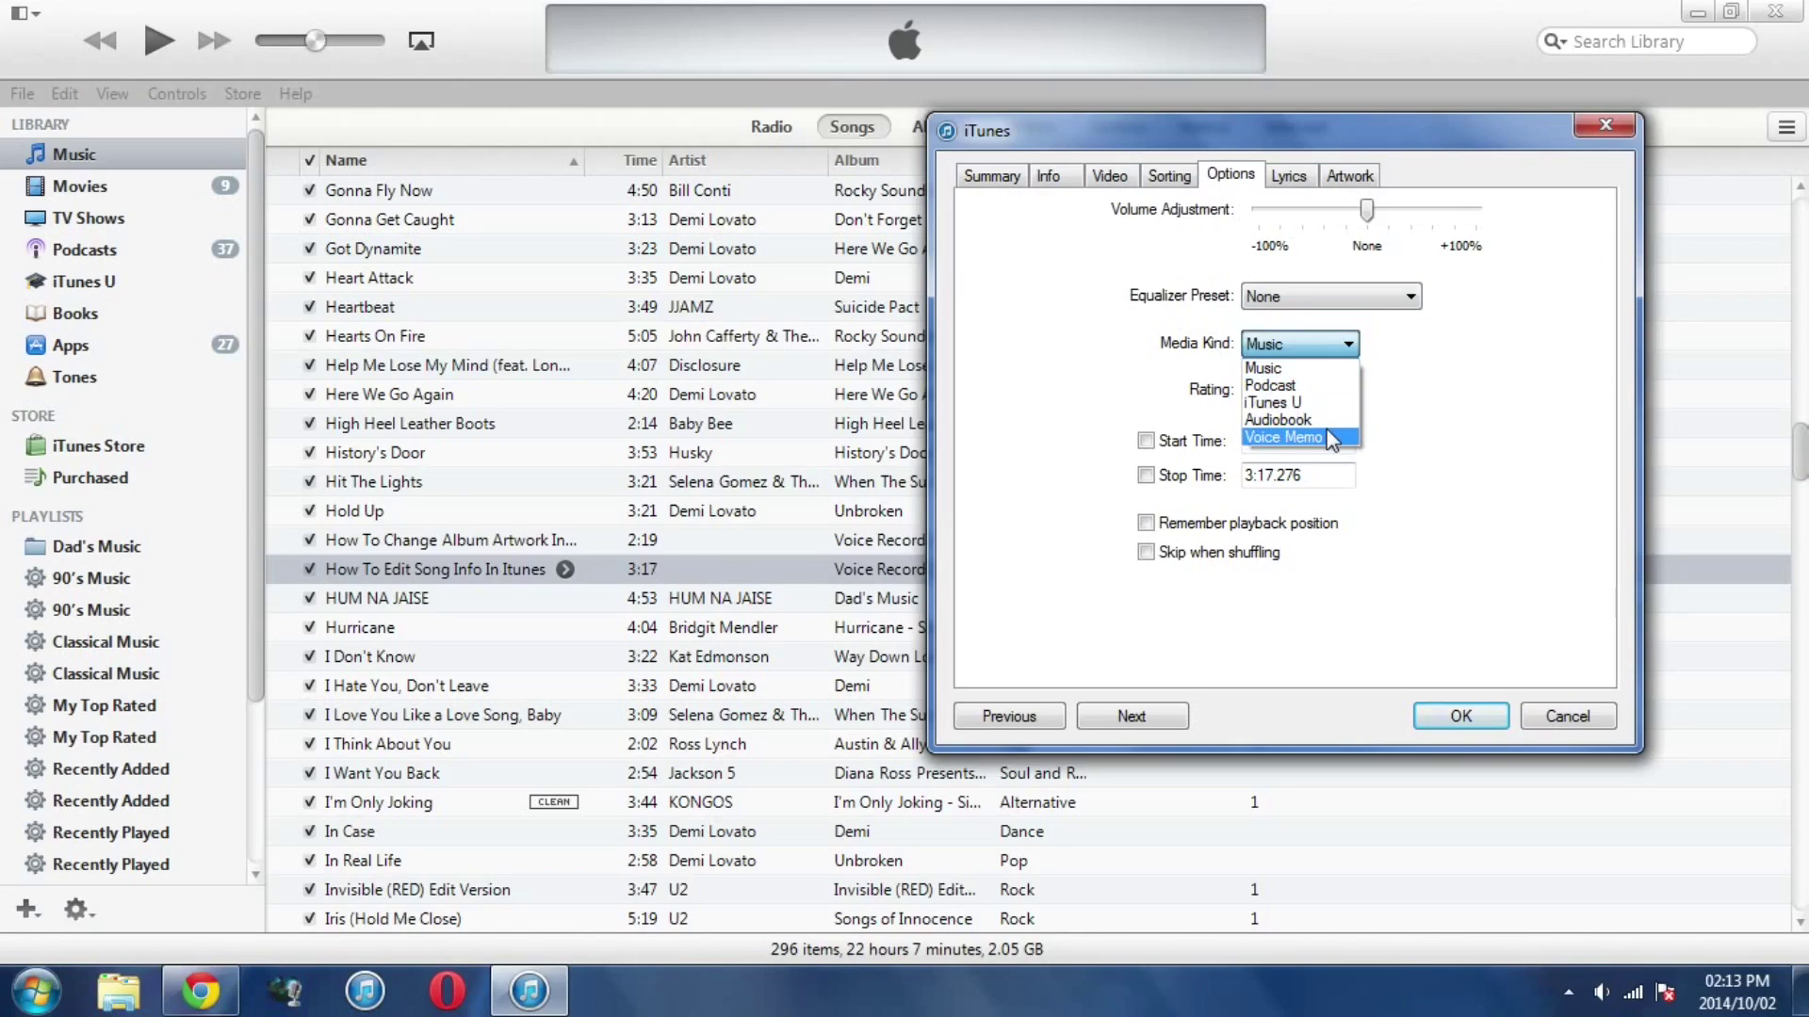
click(1291, 383)
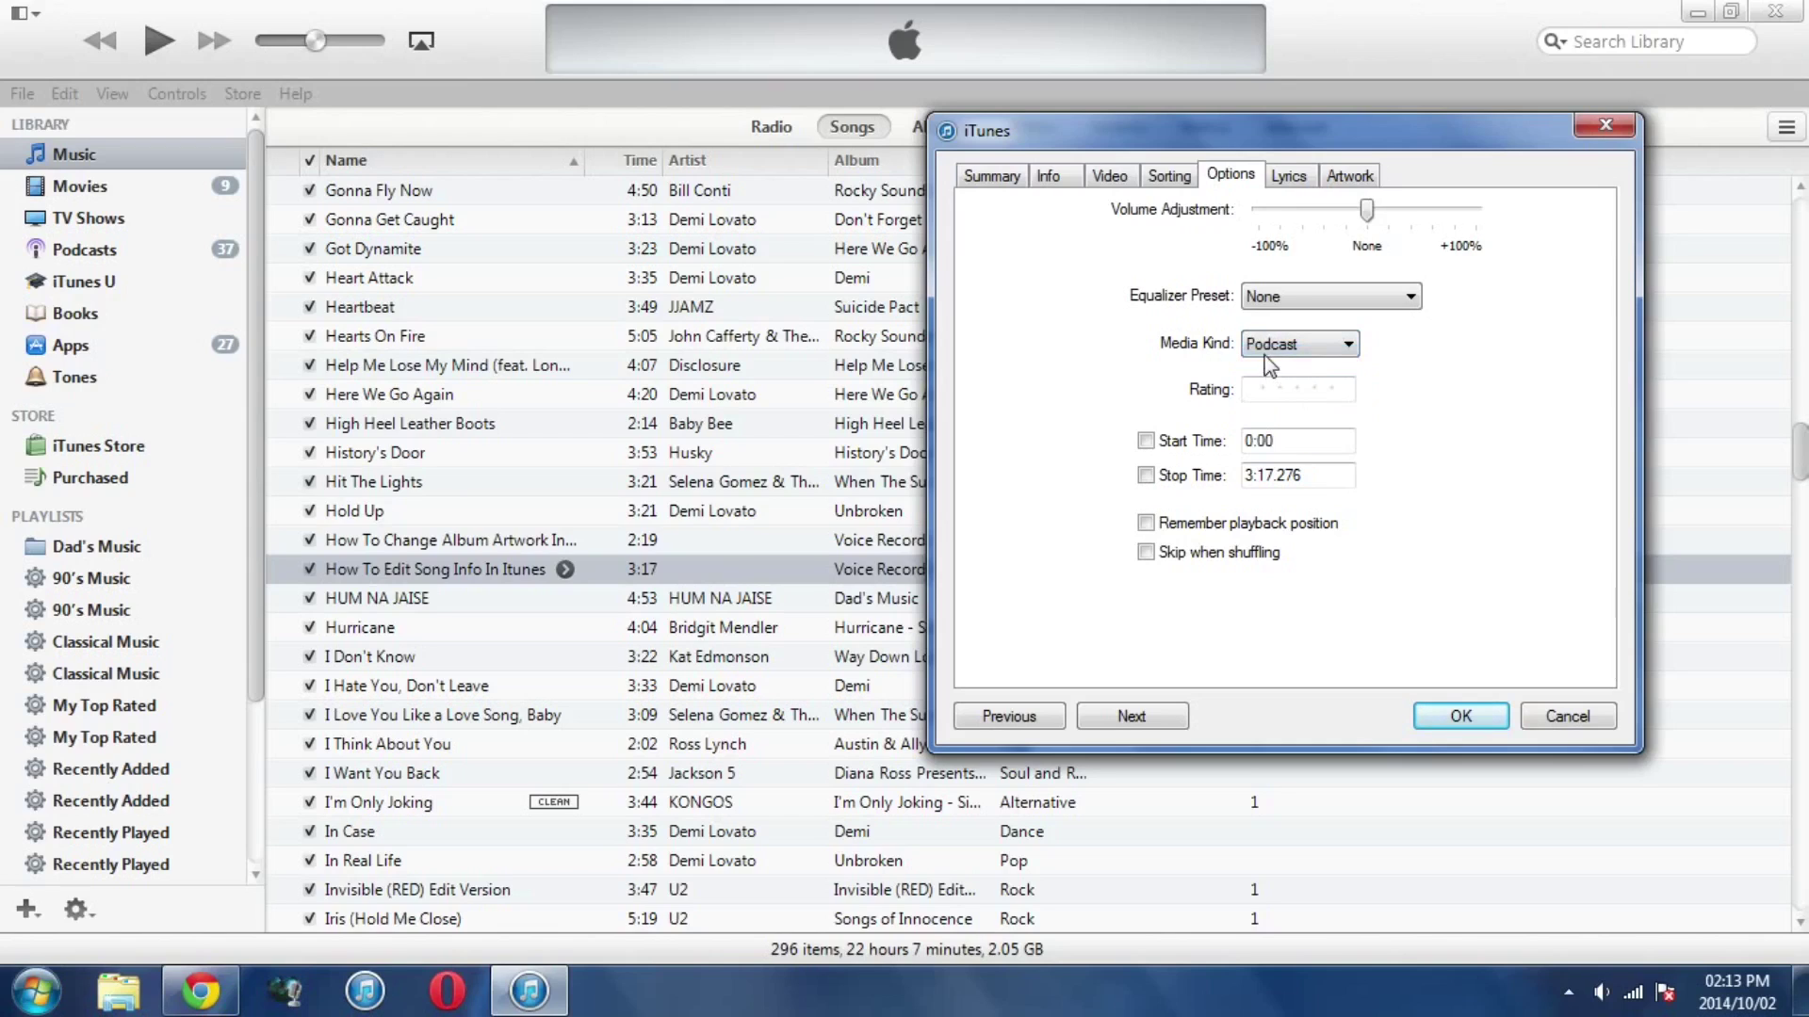
click(1456, 719)
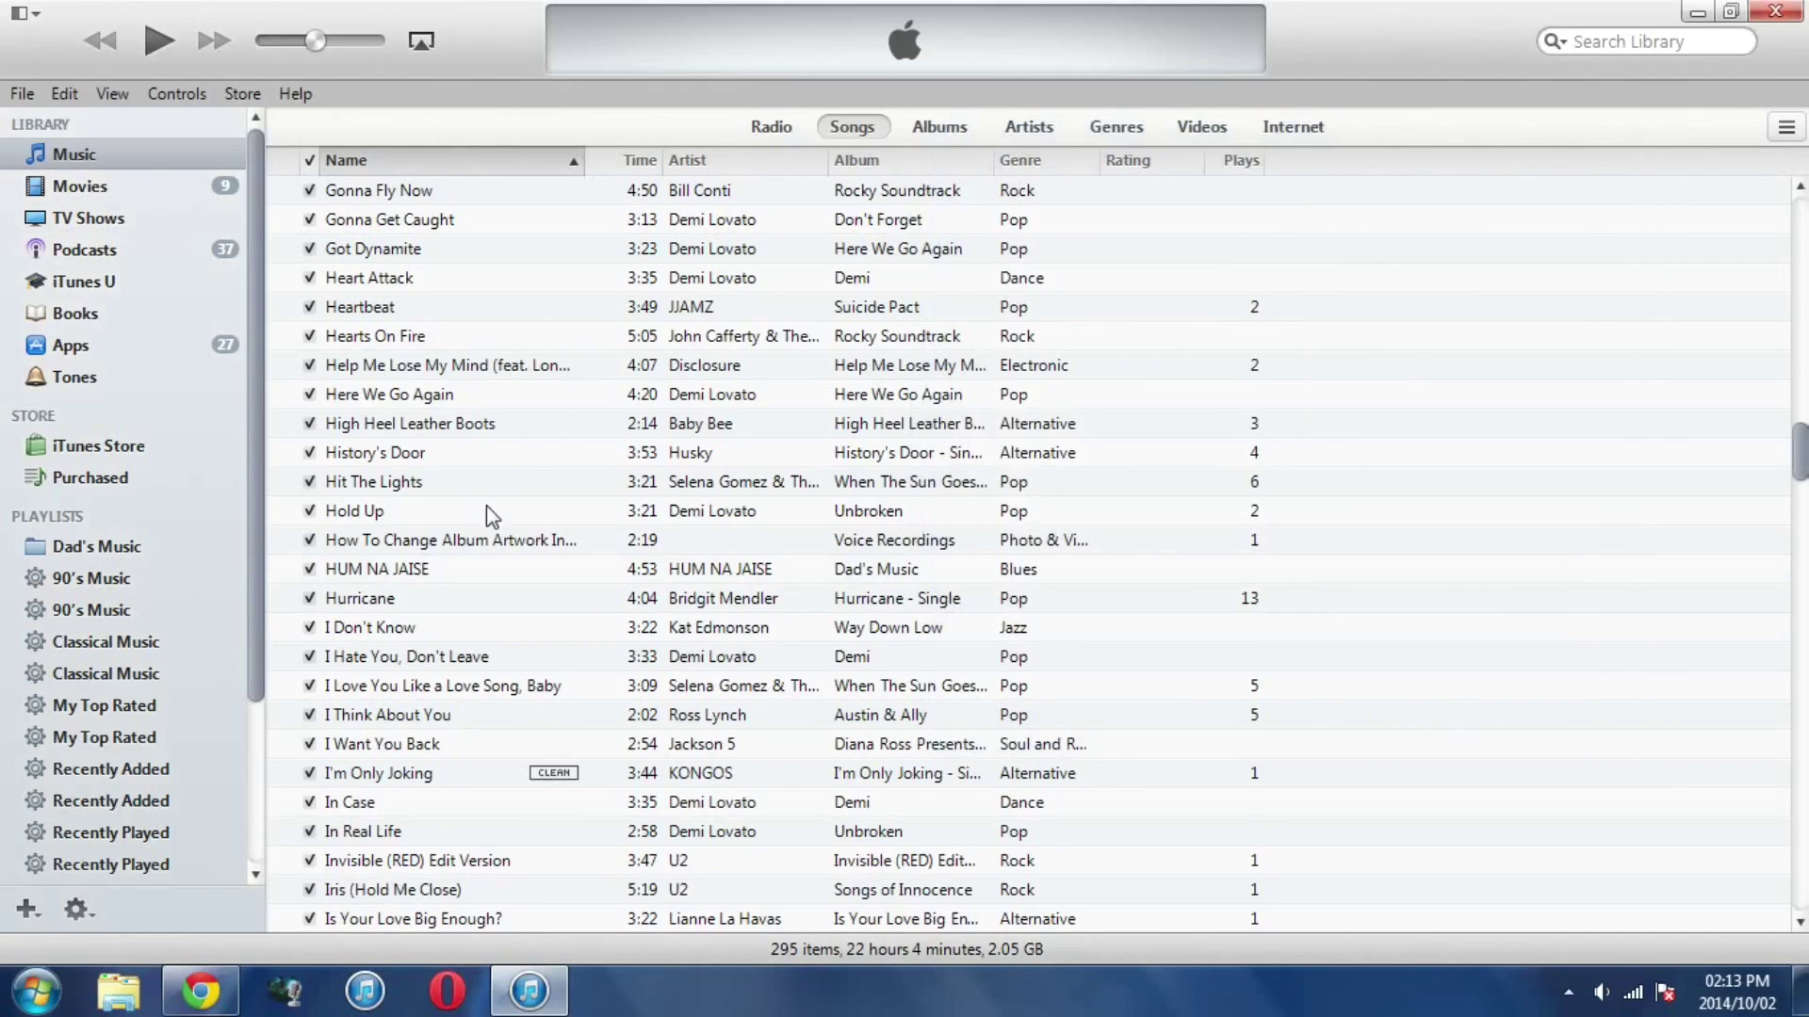
In Podcasts, expand Voice Recordings, select the How To Edit Song Info In Itunes episode, then collapse it
click(142, 253)
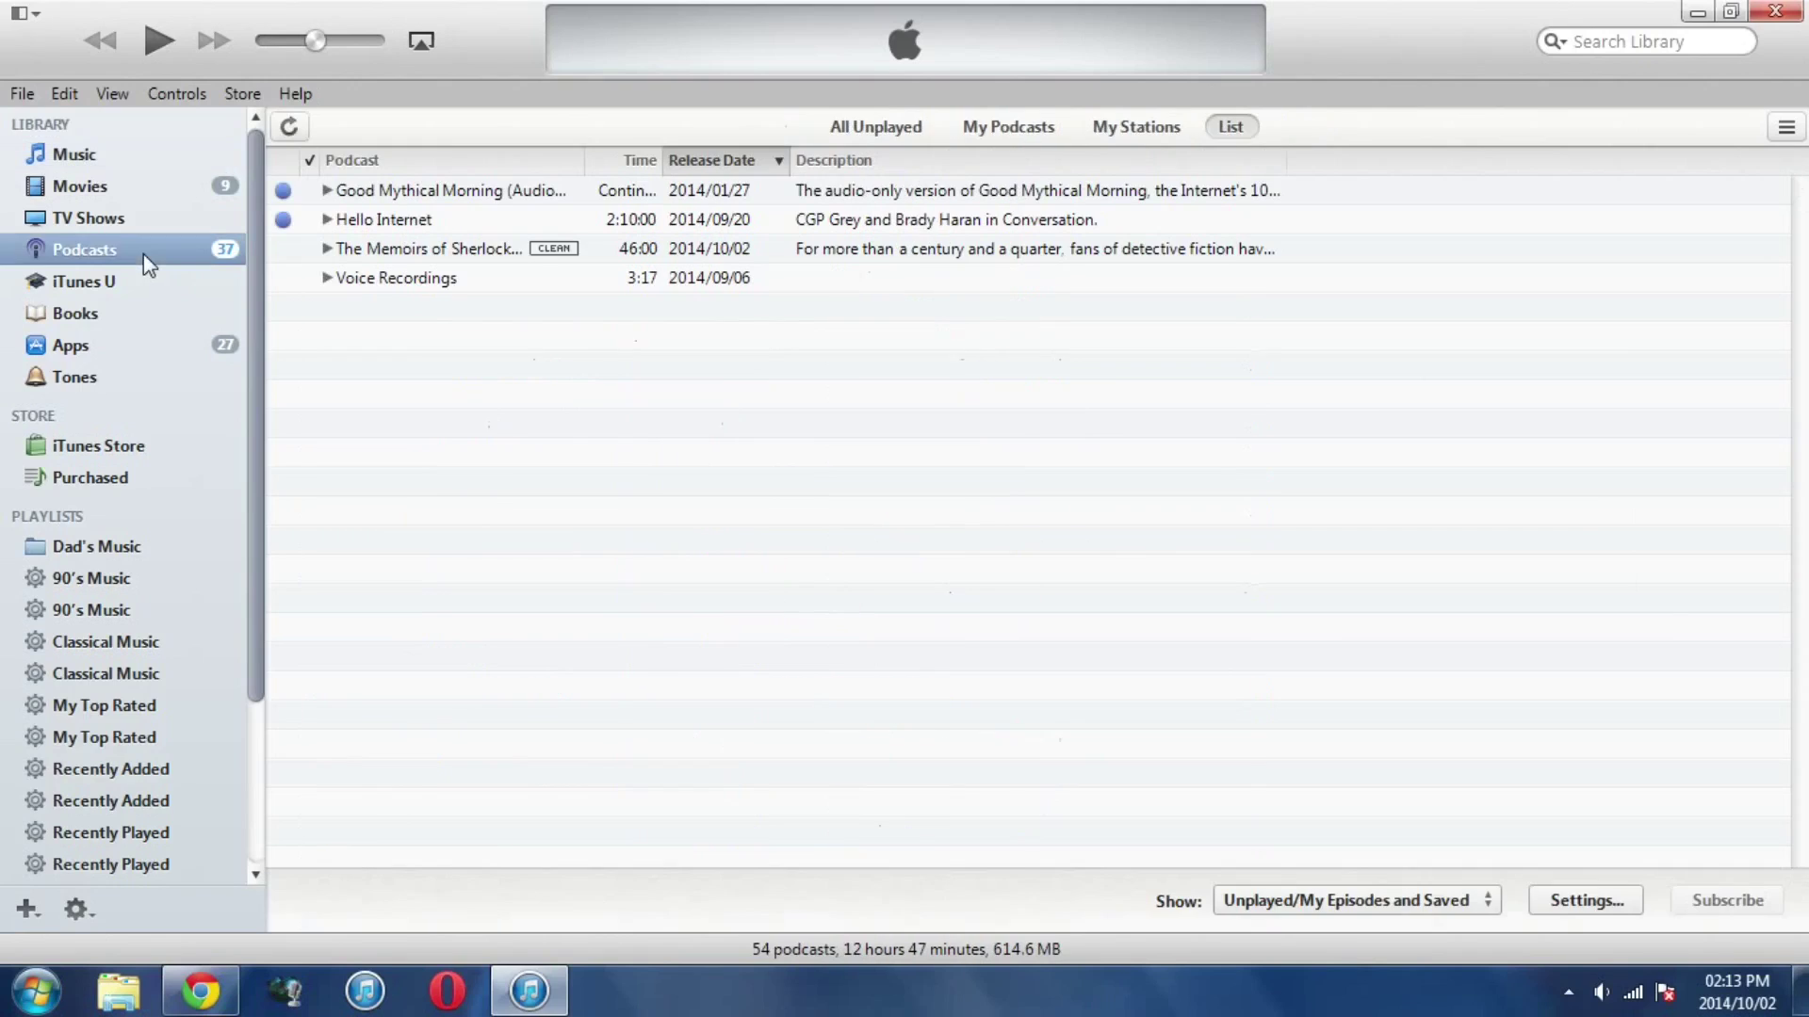
click(327, 279)
mouse_move(450, 307)
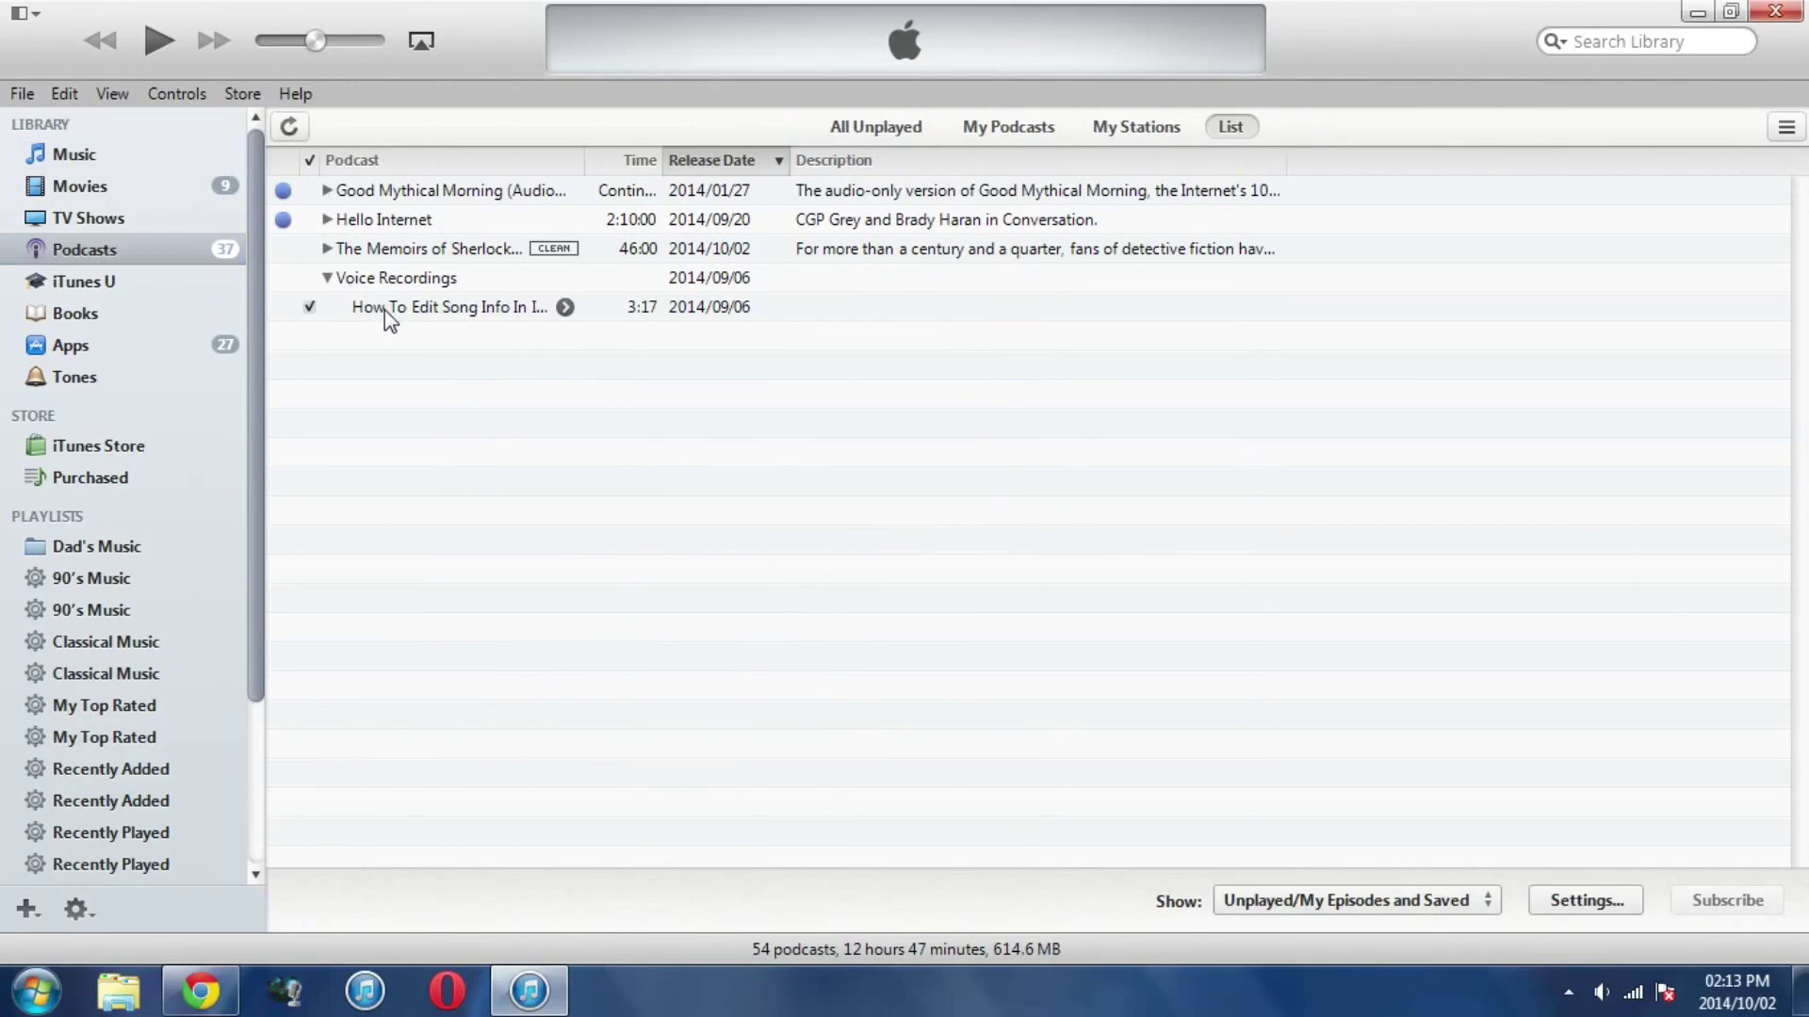
click(519, 310)
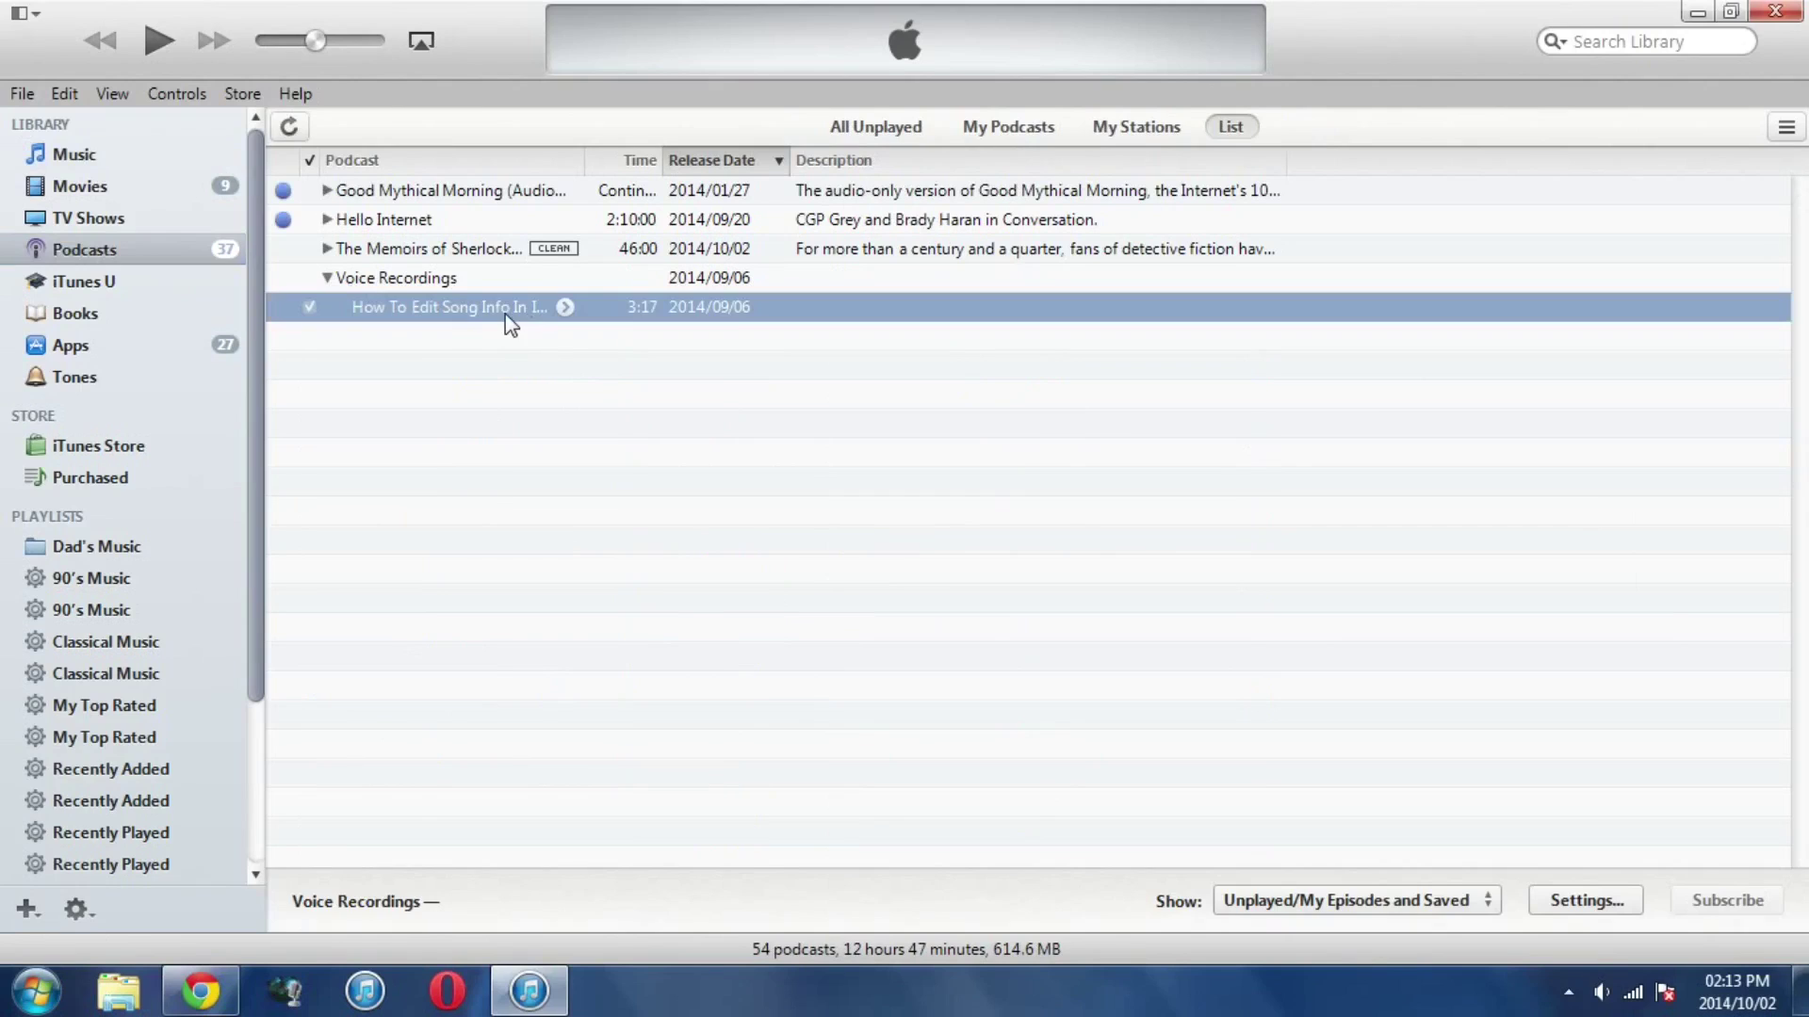
click(328, 278)
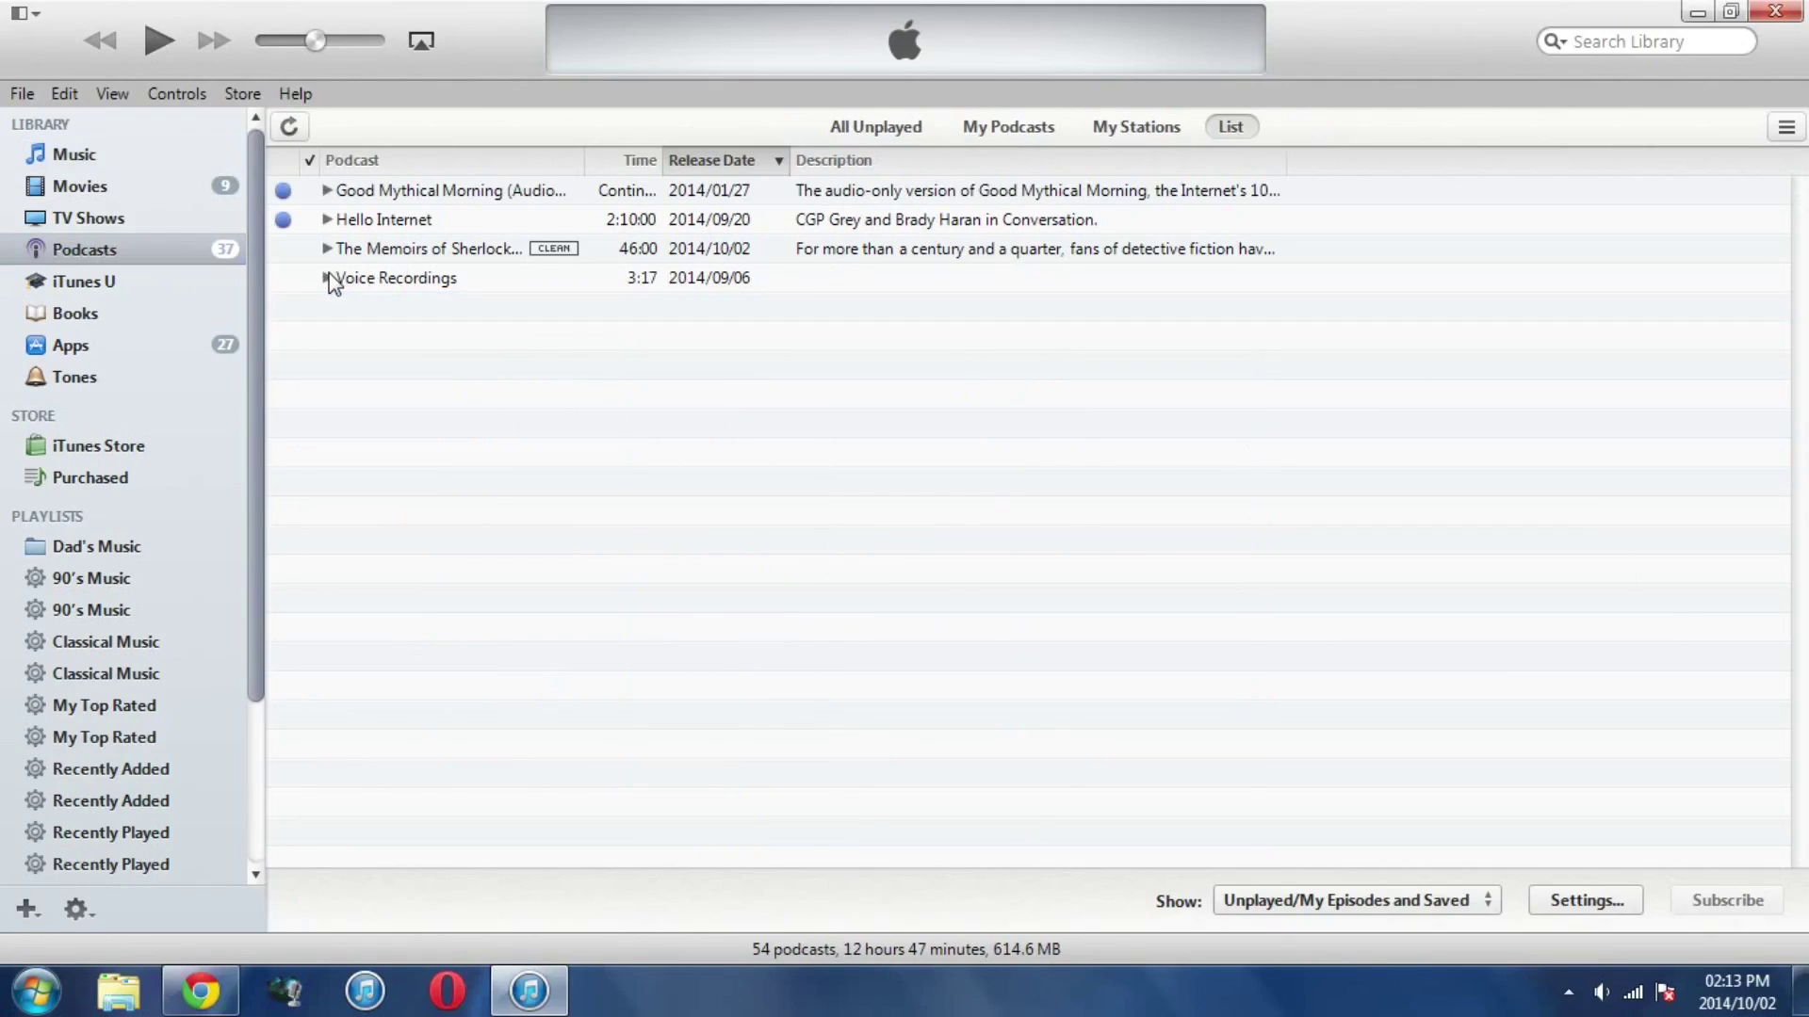
click(327, 278)
right_click(378, 287)
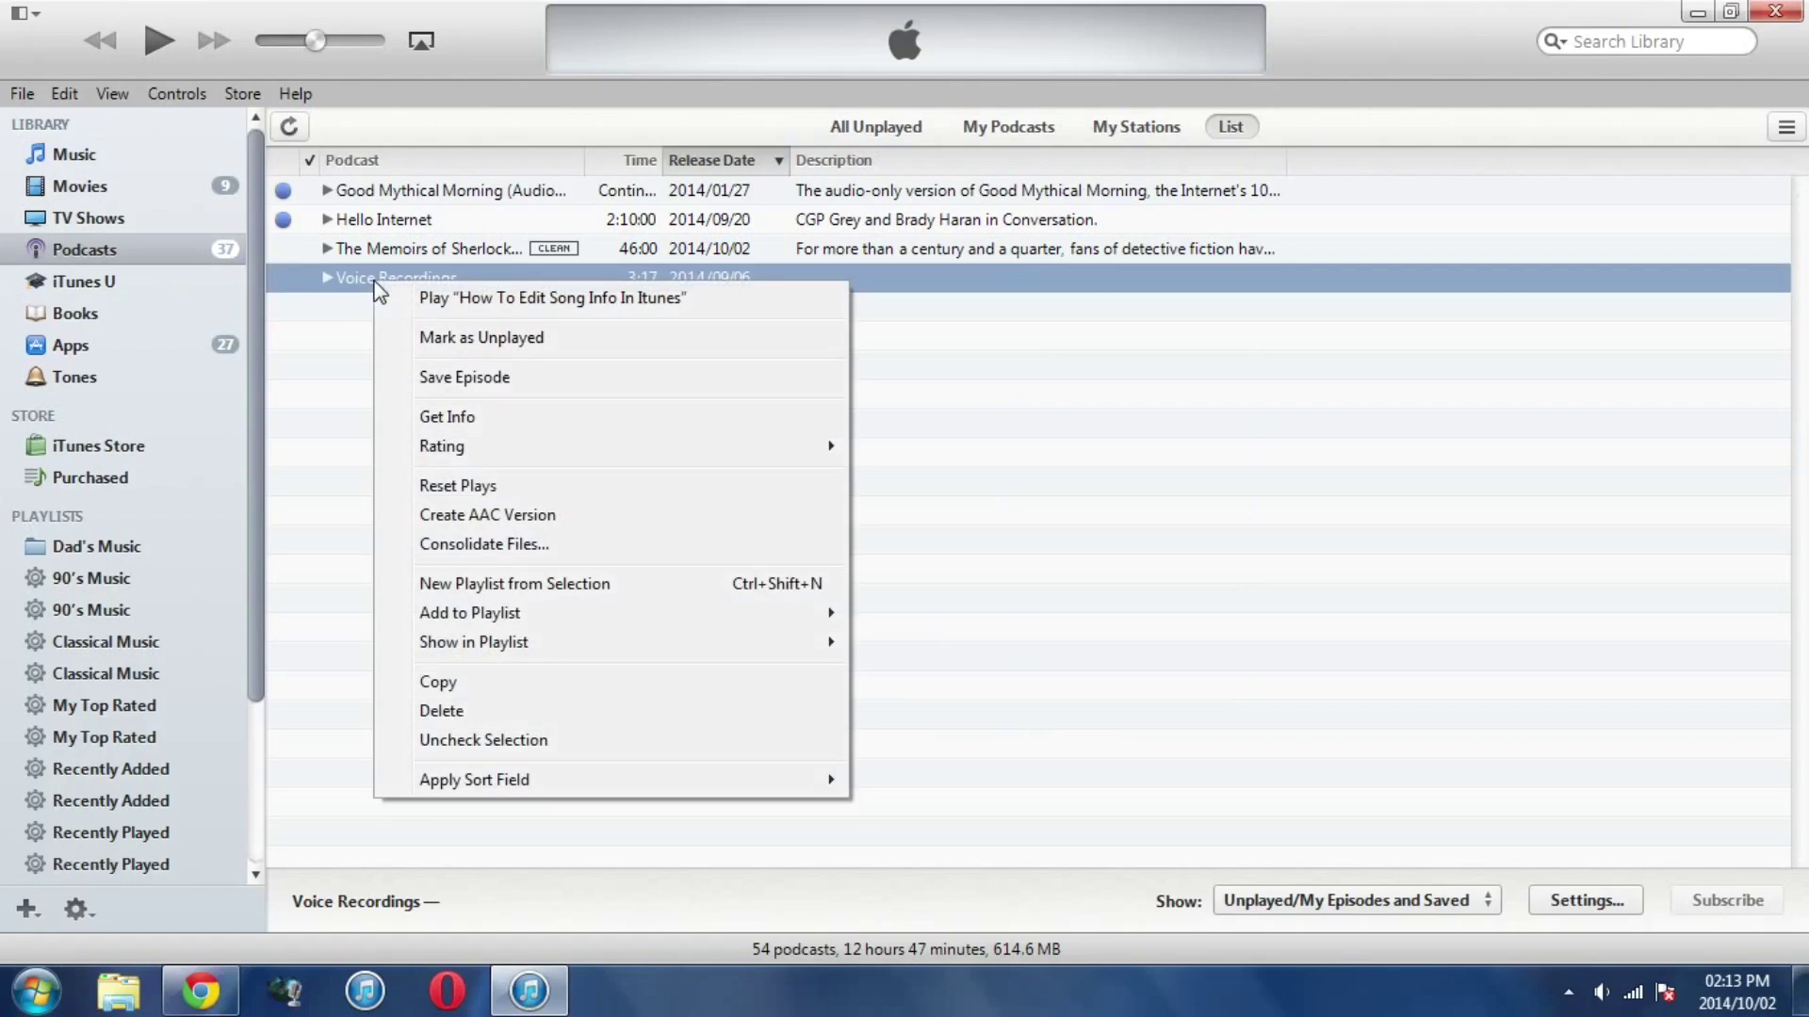
click(485, 419)
click(1053, 178)
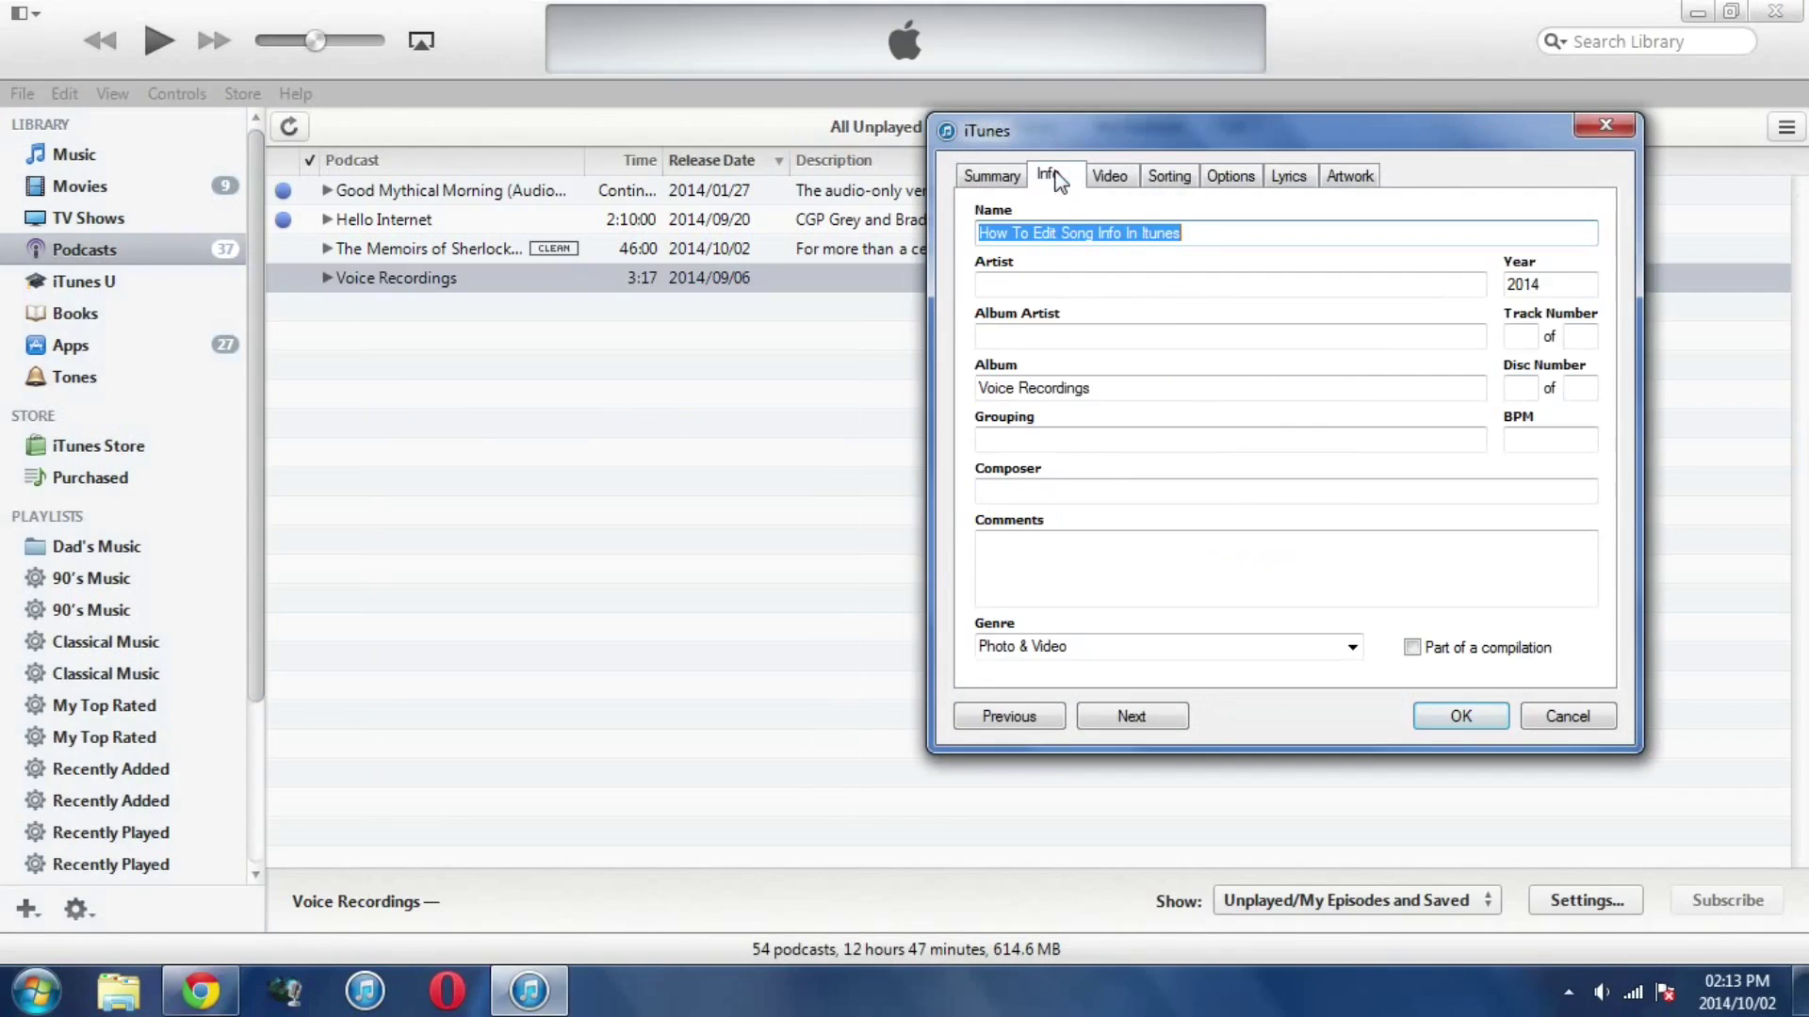
click(1213, 233)
click(1139, 383)
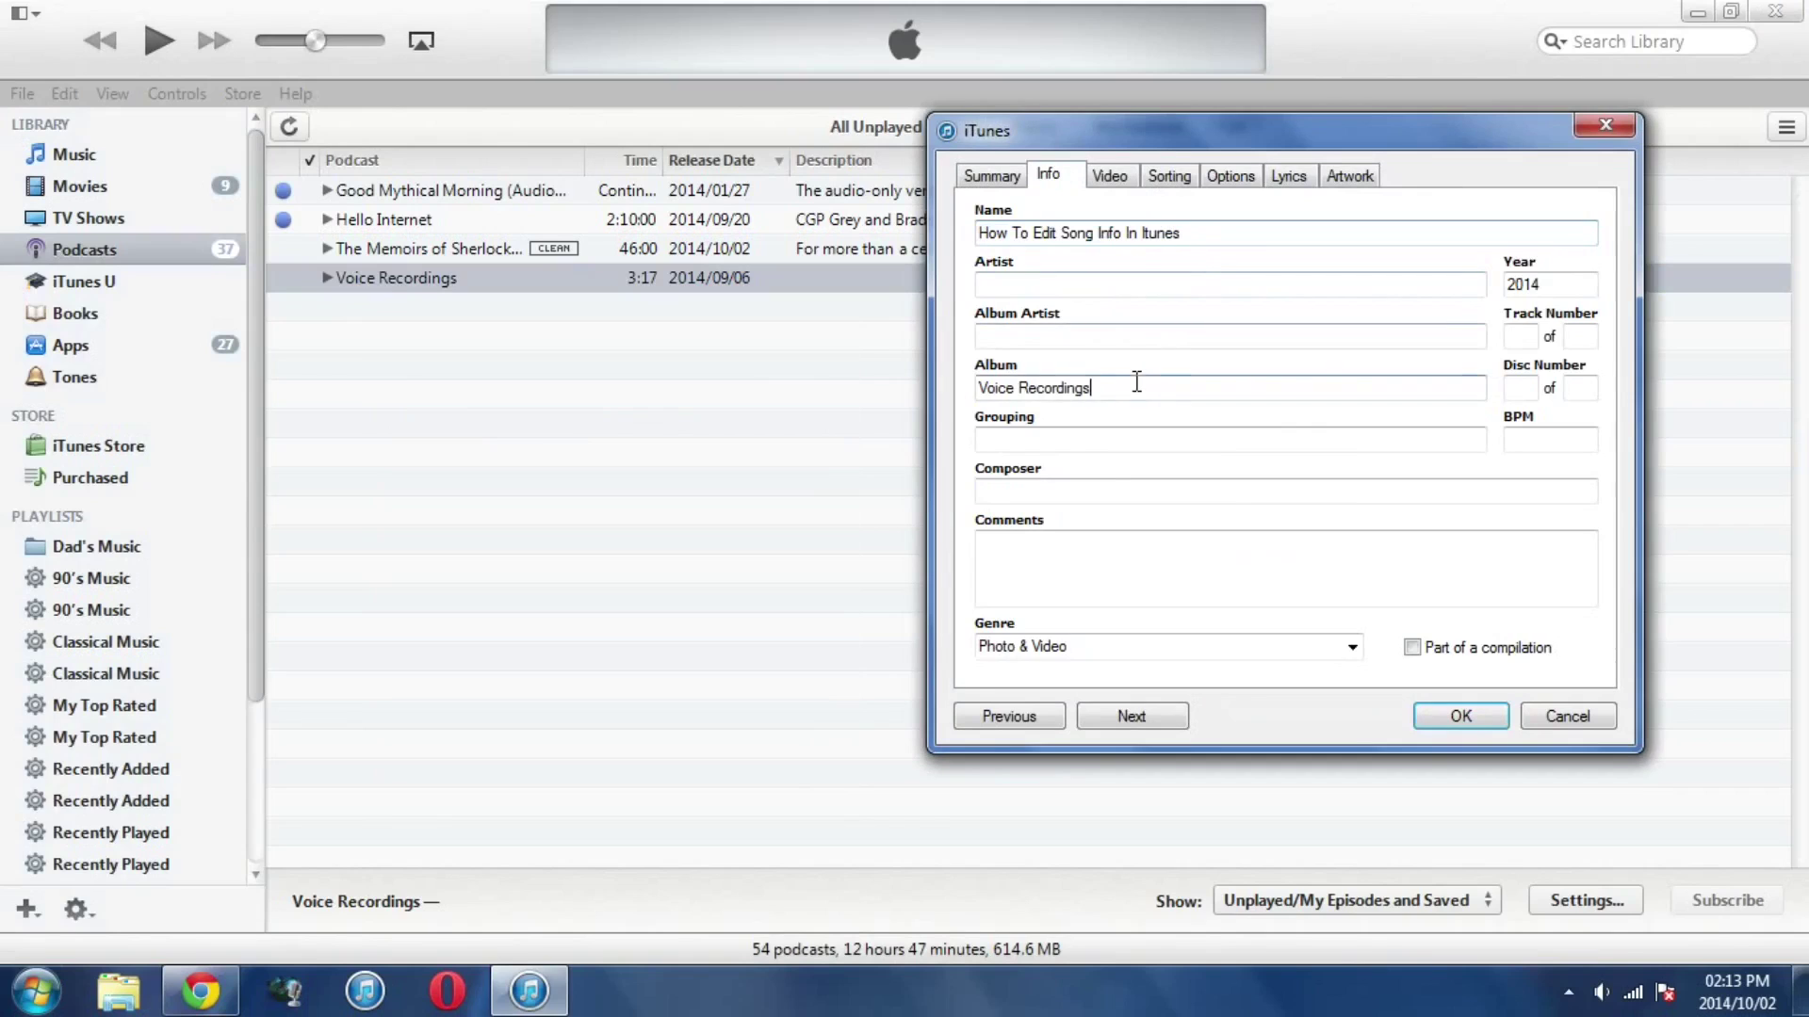
drag(1090, 387, 1013, 387)
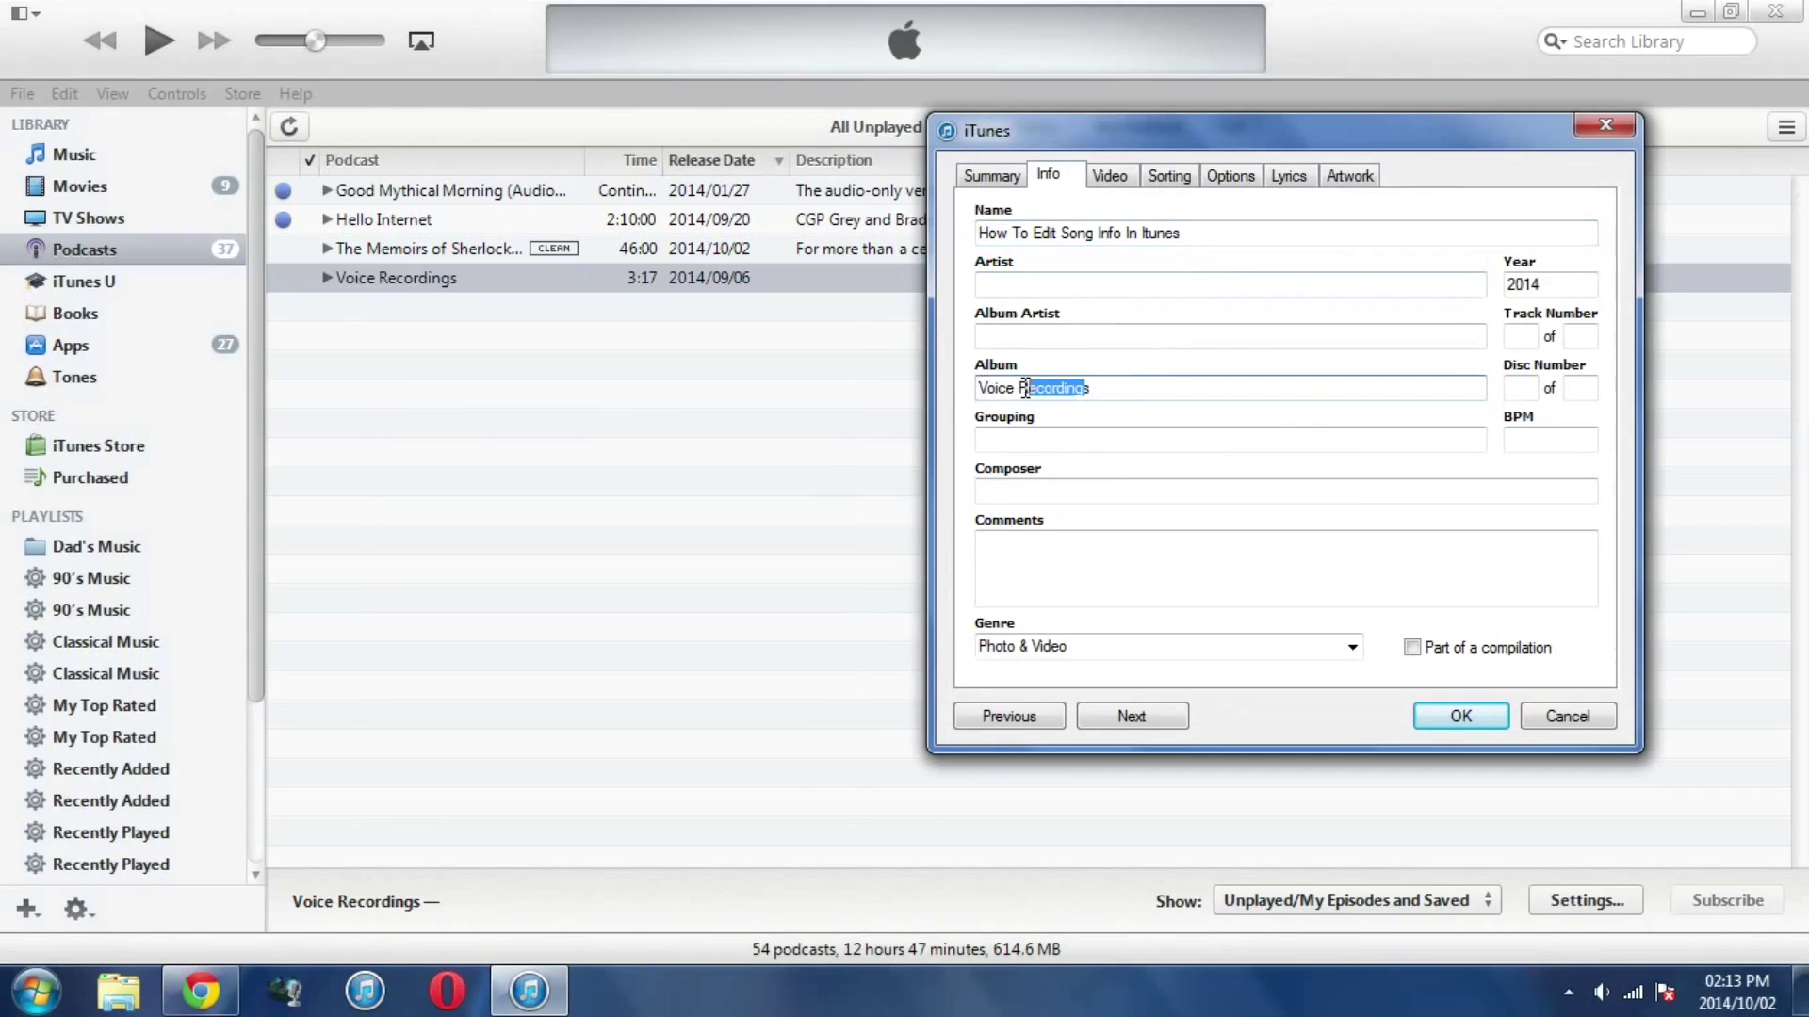
click(1442, 717)
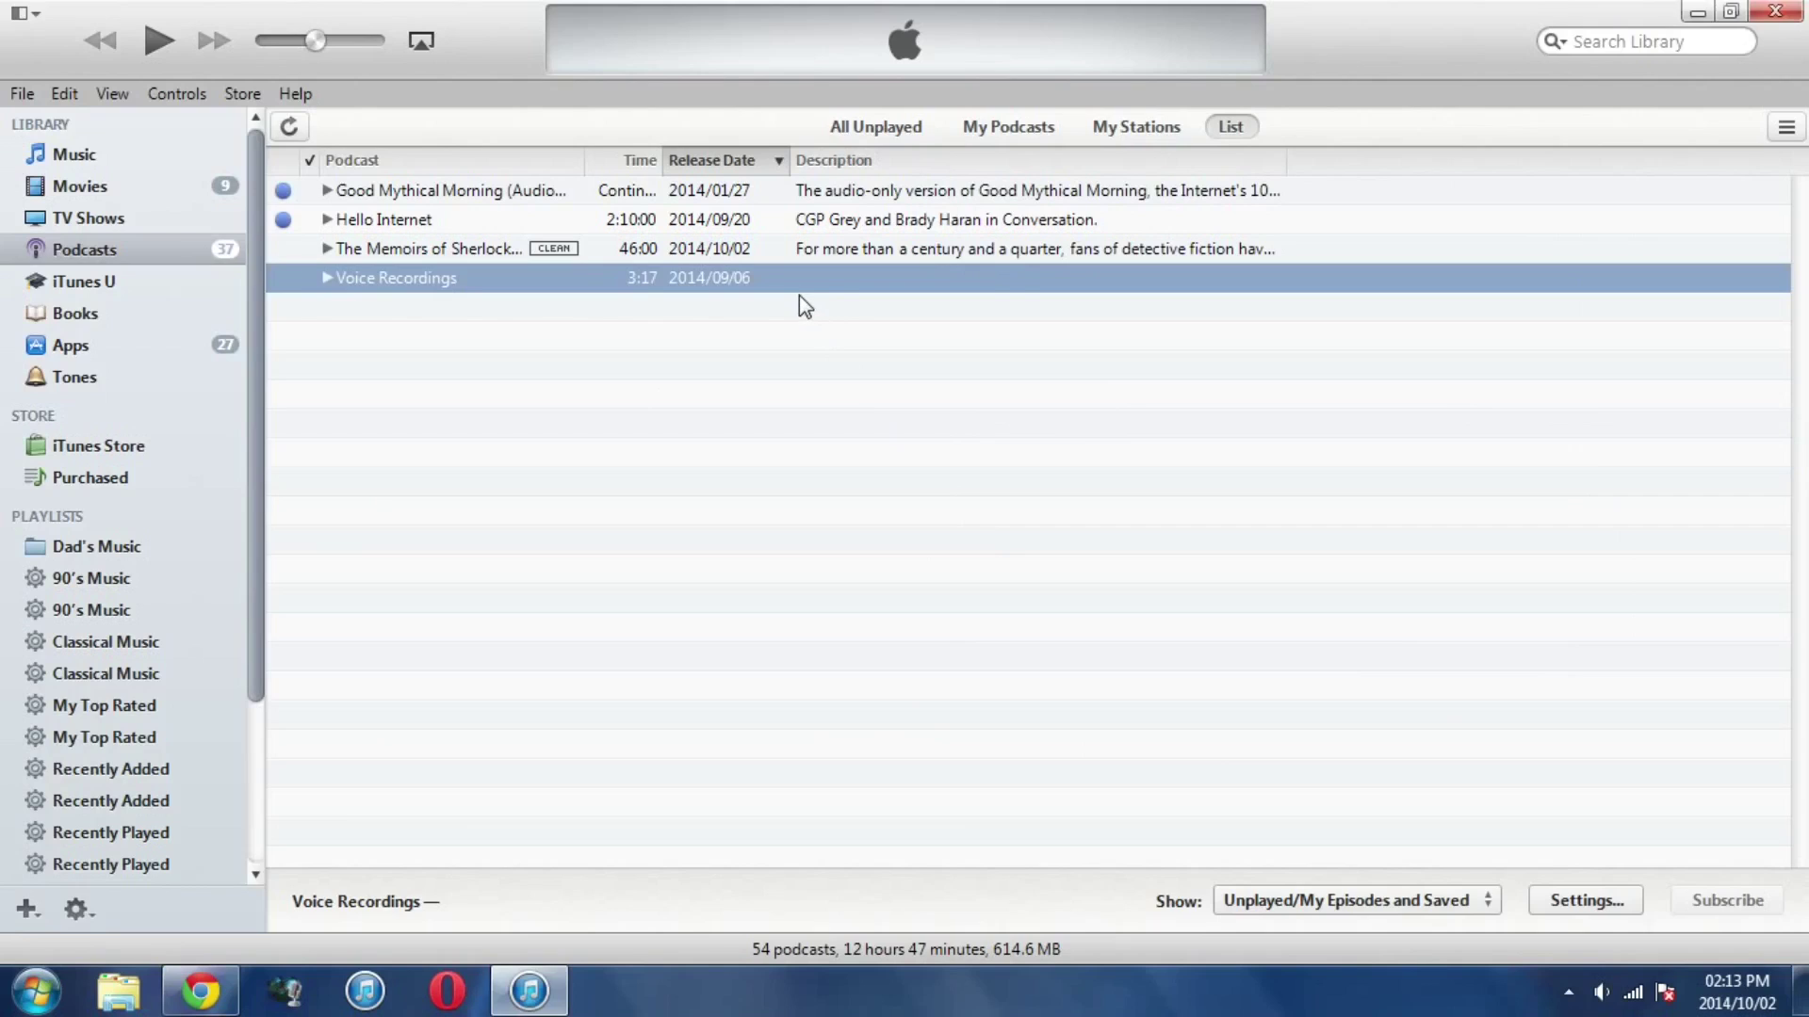